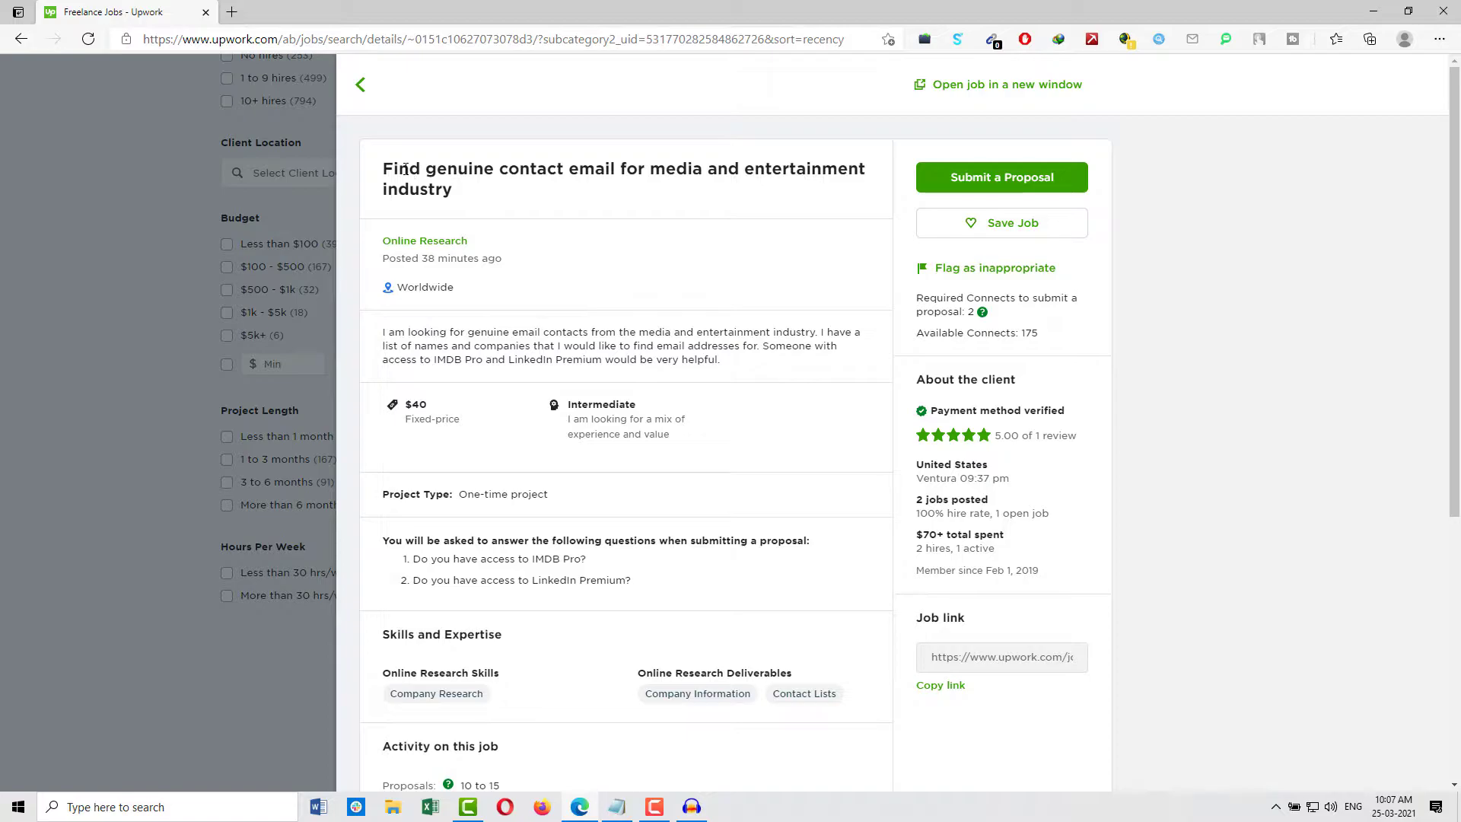
Review the media and entertainment contact email job's title and description, including its IMDB Pro and LinkedIn Premium preference.
left_click_drag(411, 166, 519, 168)
left_click(519, 168)
double_click(441, 360)
Open the IMDbPro official site in a new browser tab.
left_click(231, 13)
type("imdb")
key("Return")
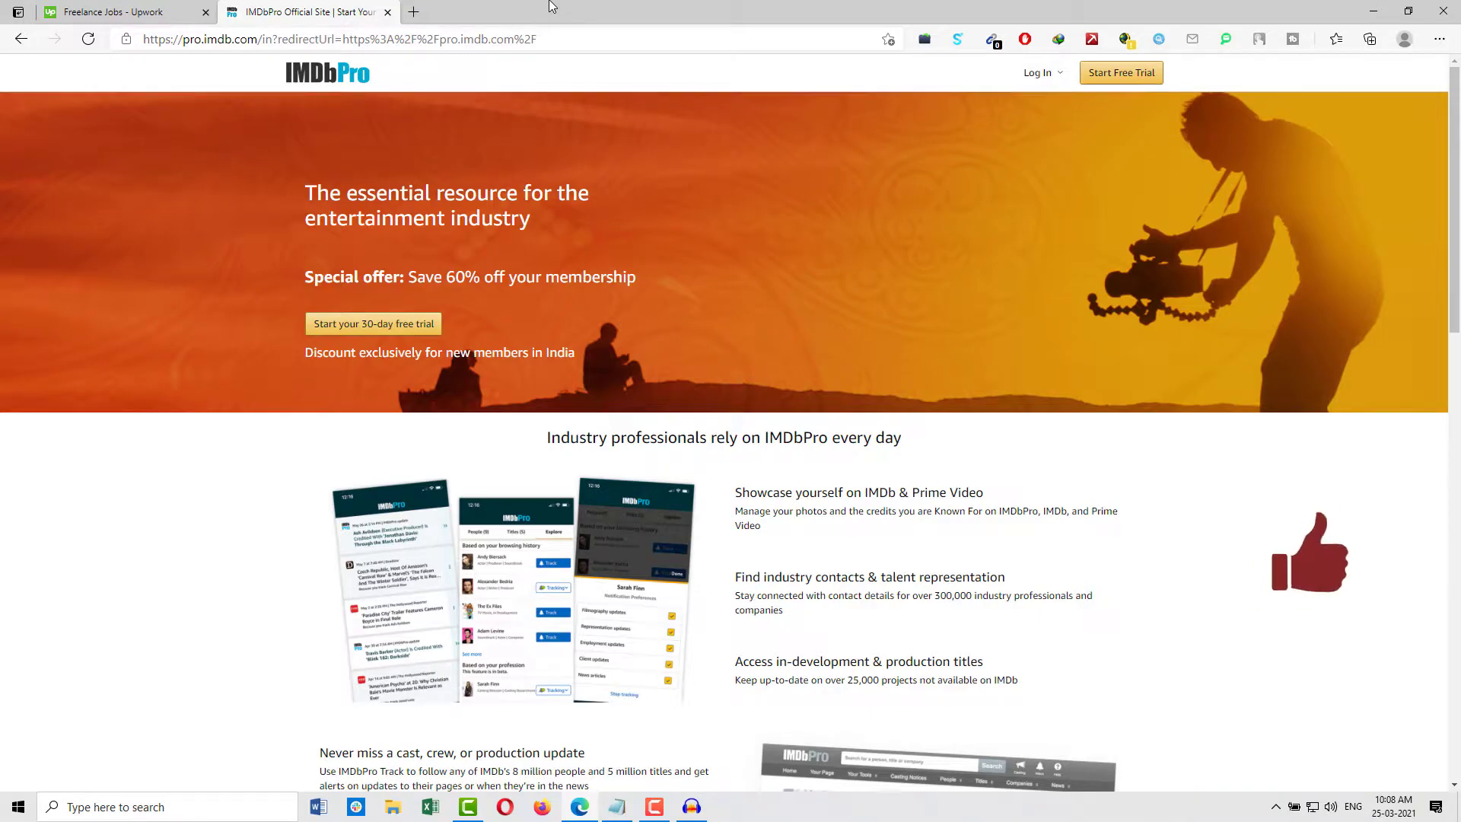
Examine the annual and monthly membership prices in IMDbPro's special offer section.
scroll(726, 318, "down", 14)
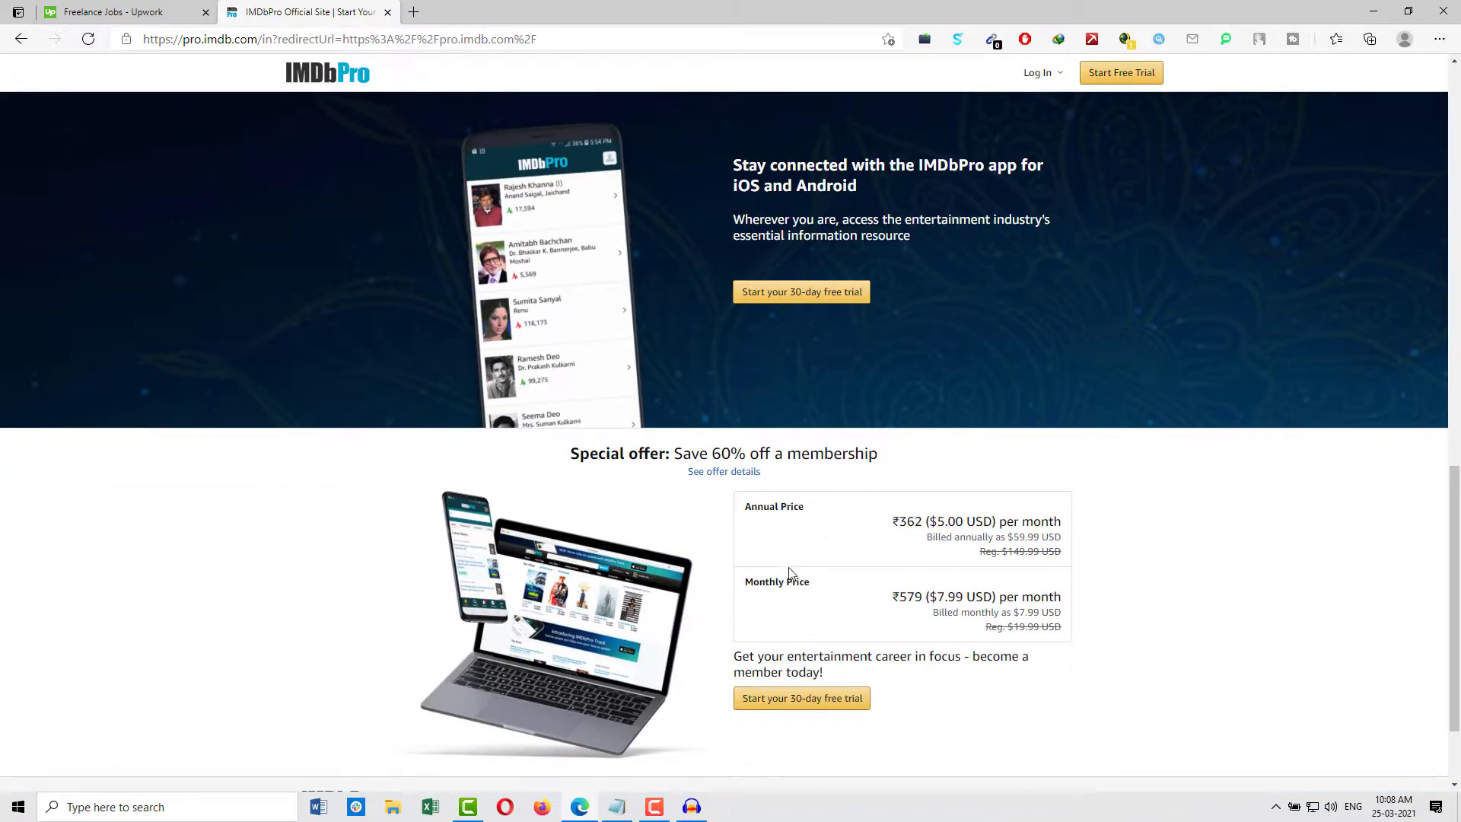
left_click_drag(892, 597, 977, 597)
left_click(850, 516)
left_click_drag(892, 521, 924, 522)
left_click(888, 522)
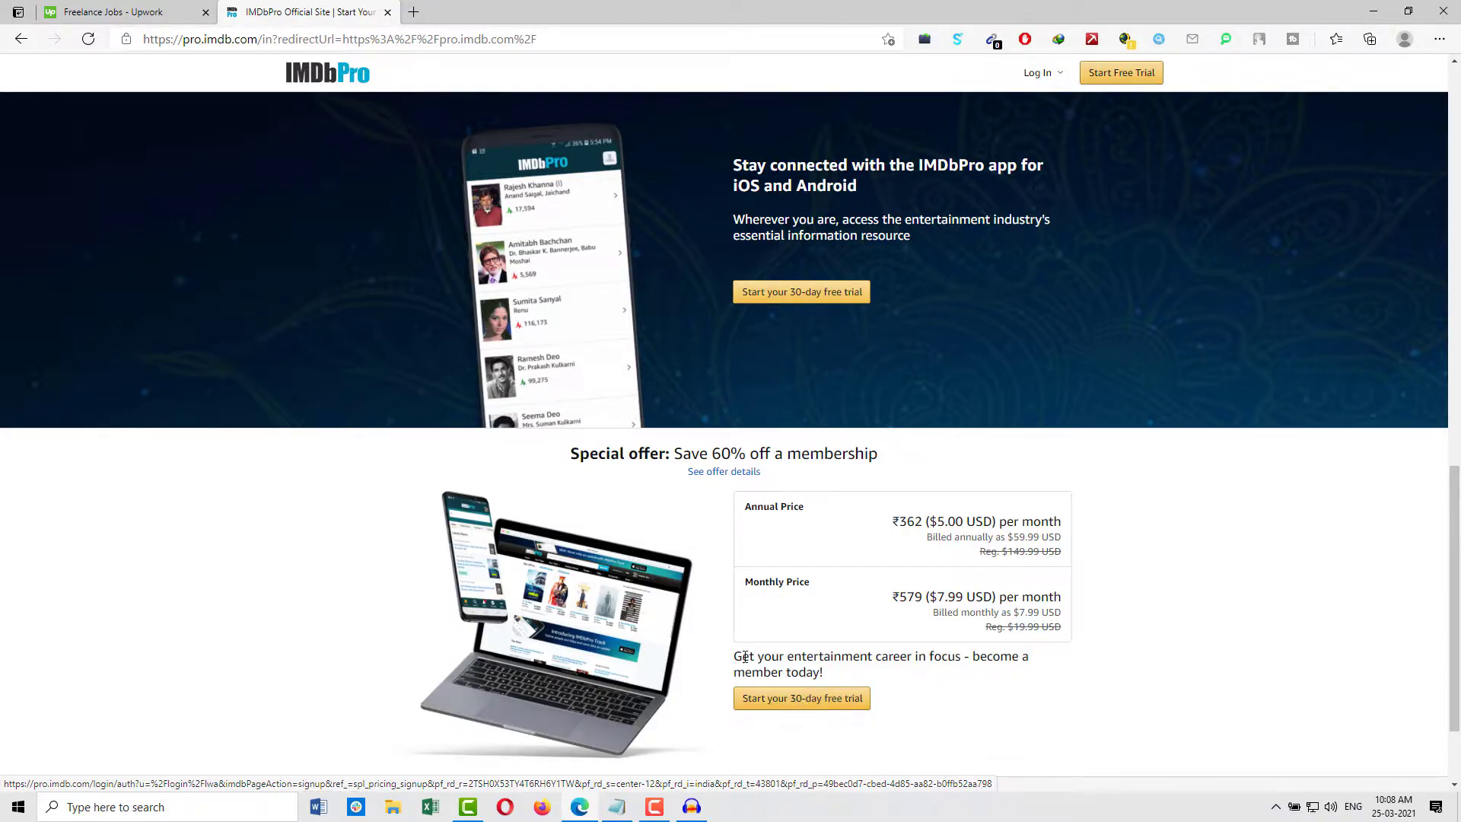
Return to the Upwork job posting and review its budget, experience level, project type and screening questions.
left_click(143, 19)
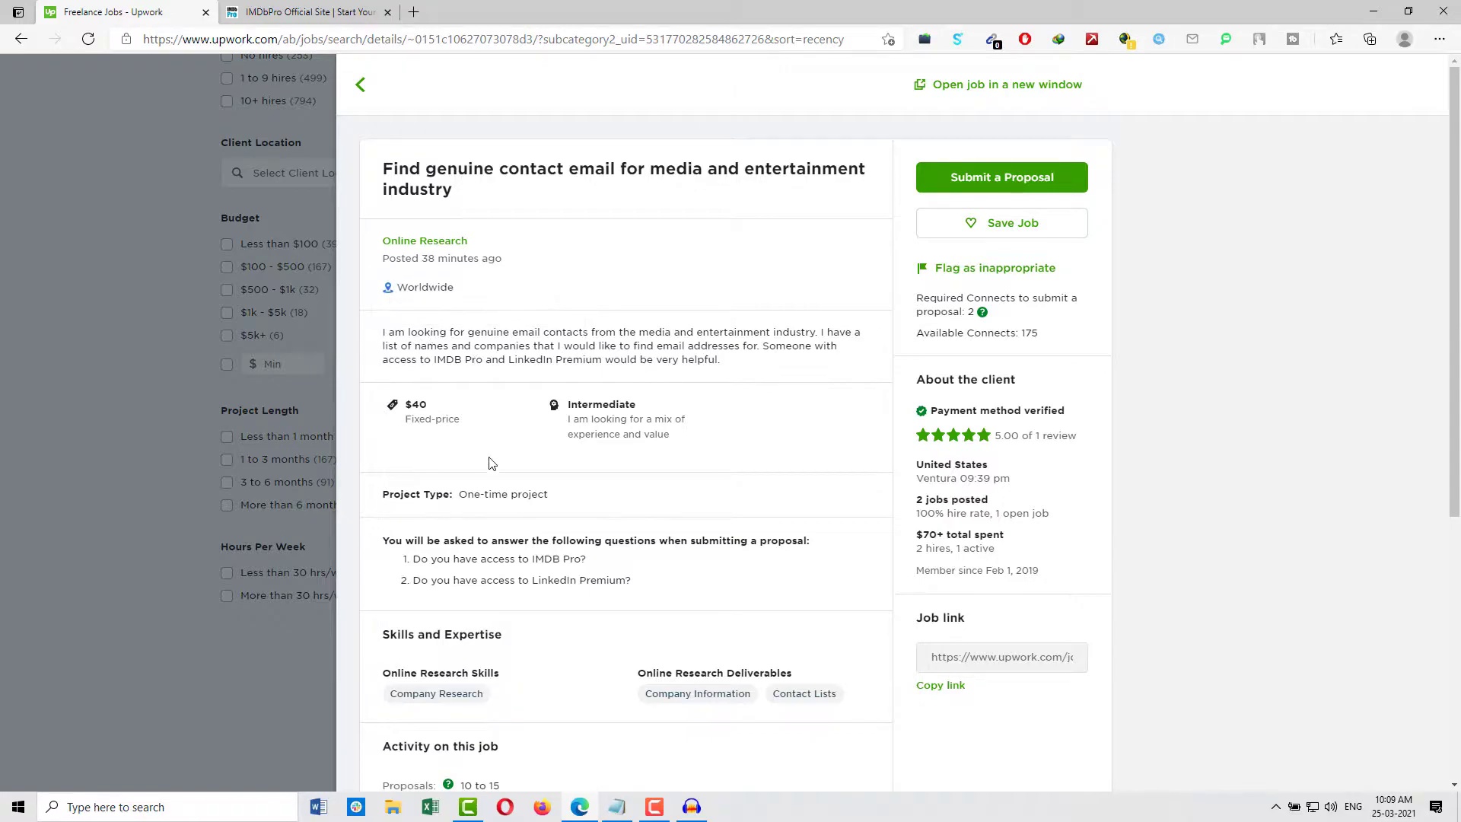
scroll(486, 426, "down", 2)
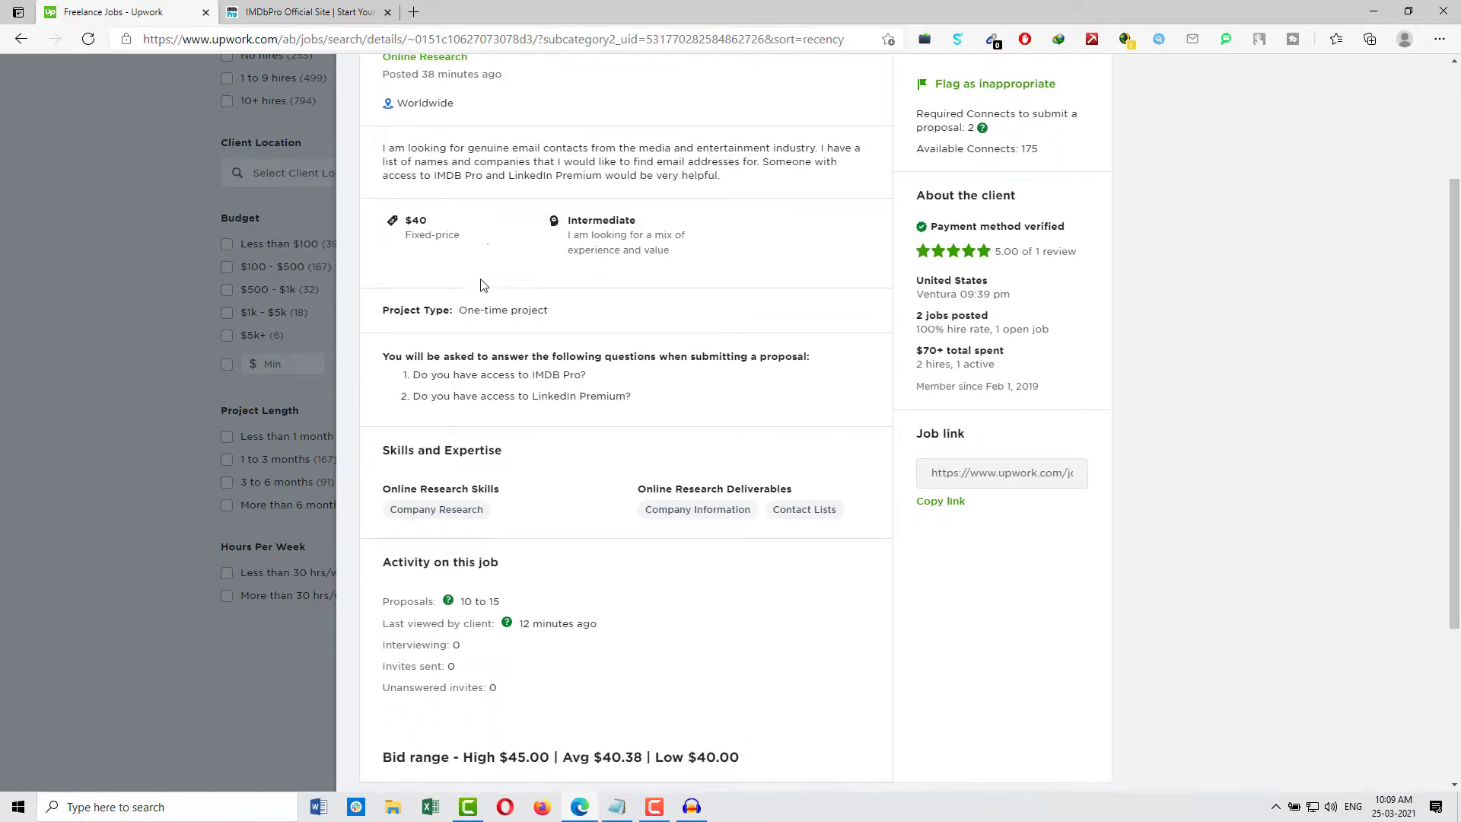
double_click(417, 223)
left_click(423, 226)
double_click(575, 226)
left_click(601, 229)
left_click_drag(484, 310, 522, 309)
left_click(535, 307)
left_click_drag(385, 359, 561, 392)
left_click(555, 382)
Check the job's activity for the number of proposals and the high, low and average bids.
scroll(626, 311, "down", 3)
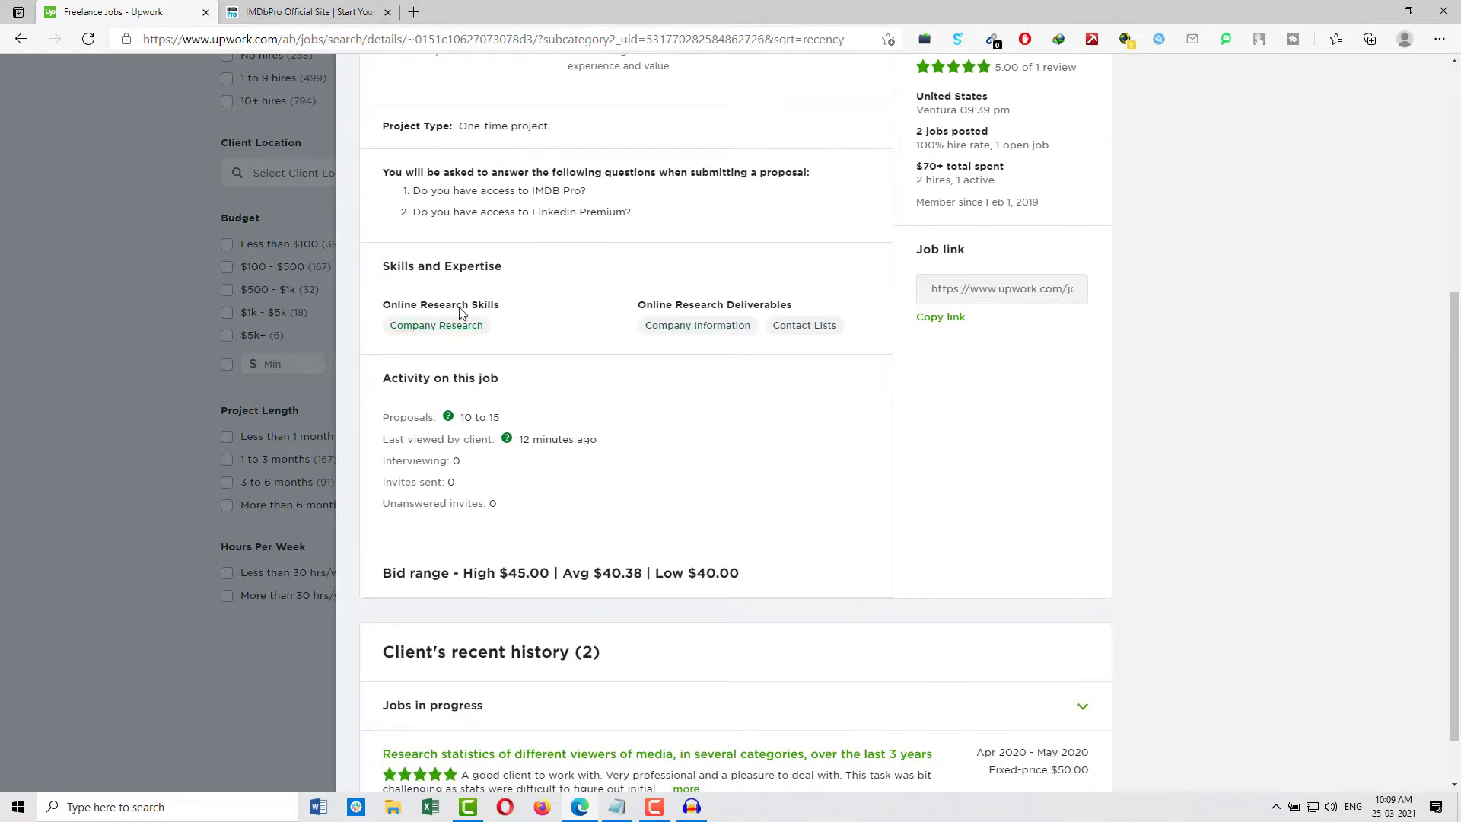
left_click_drag(402, 380, 502, 418)
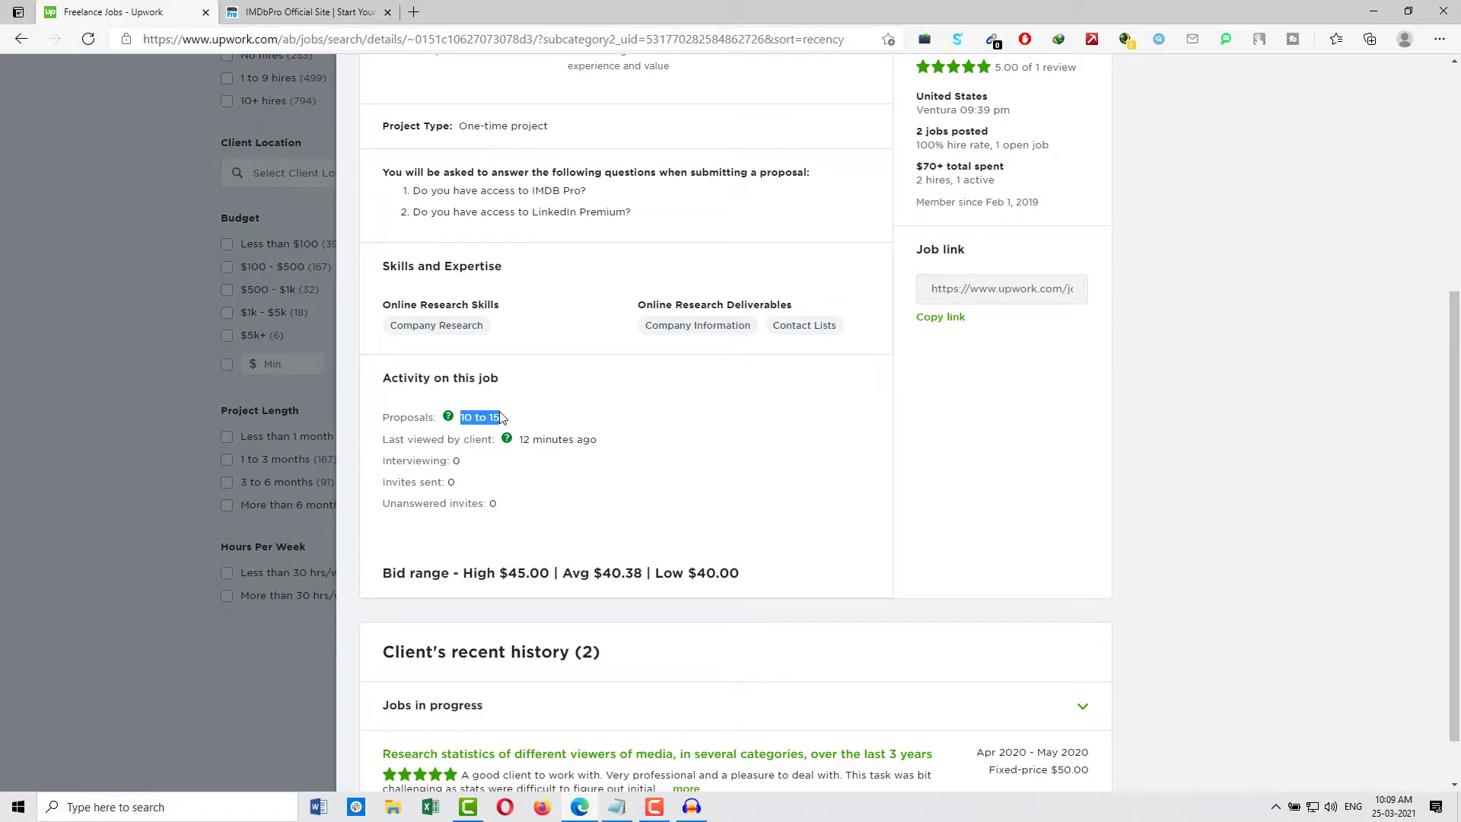
left_click(530, 440)
triple_click(508, 422)
left_click_drag(500, 577, 549, 574)
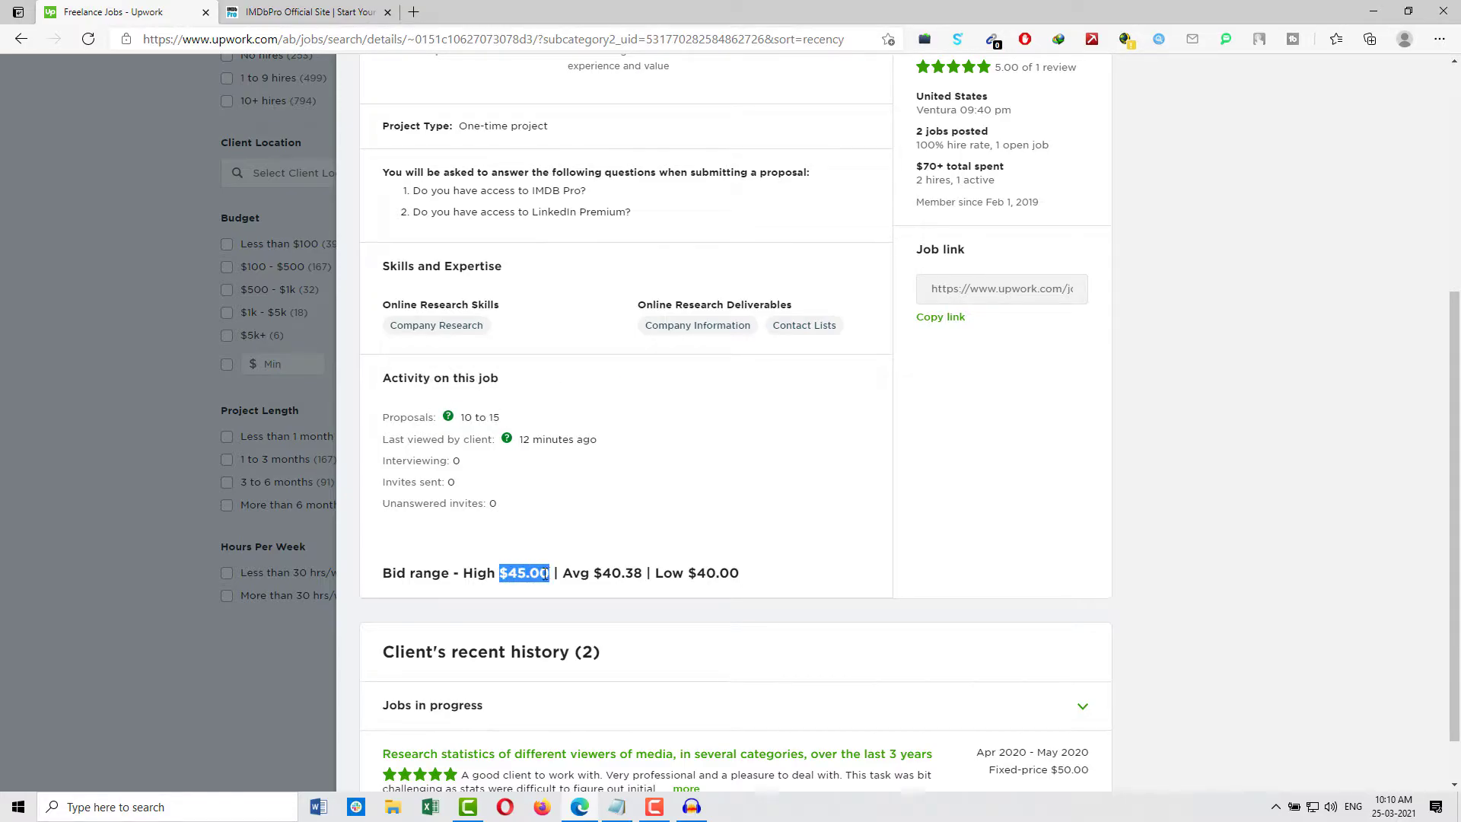
left_click_drag(689, 574, 743, 576)
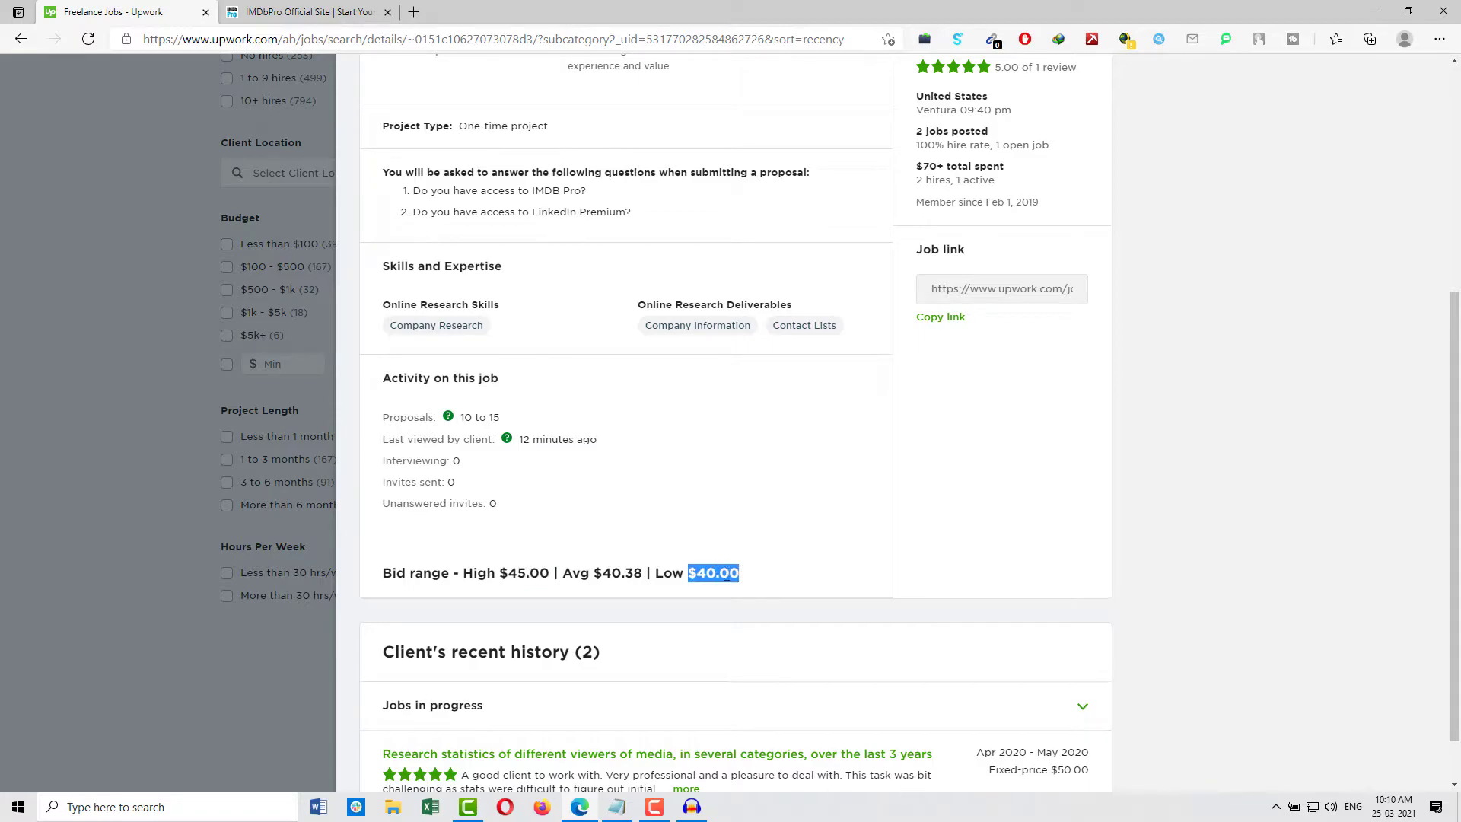
left_click_drag(591, 574, 646, 572)
left_click(640, 574)
Recheck the job's fixed price and description, and examine the client's posted jobs, hires and membership date.
scroll(655, 440, "up", 5)
left_click_drag(428, 406, 404, 406)
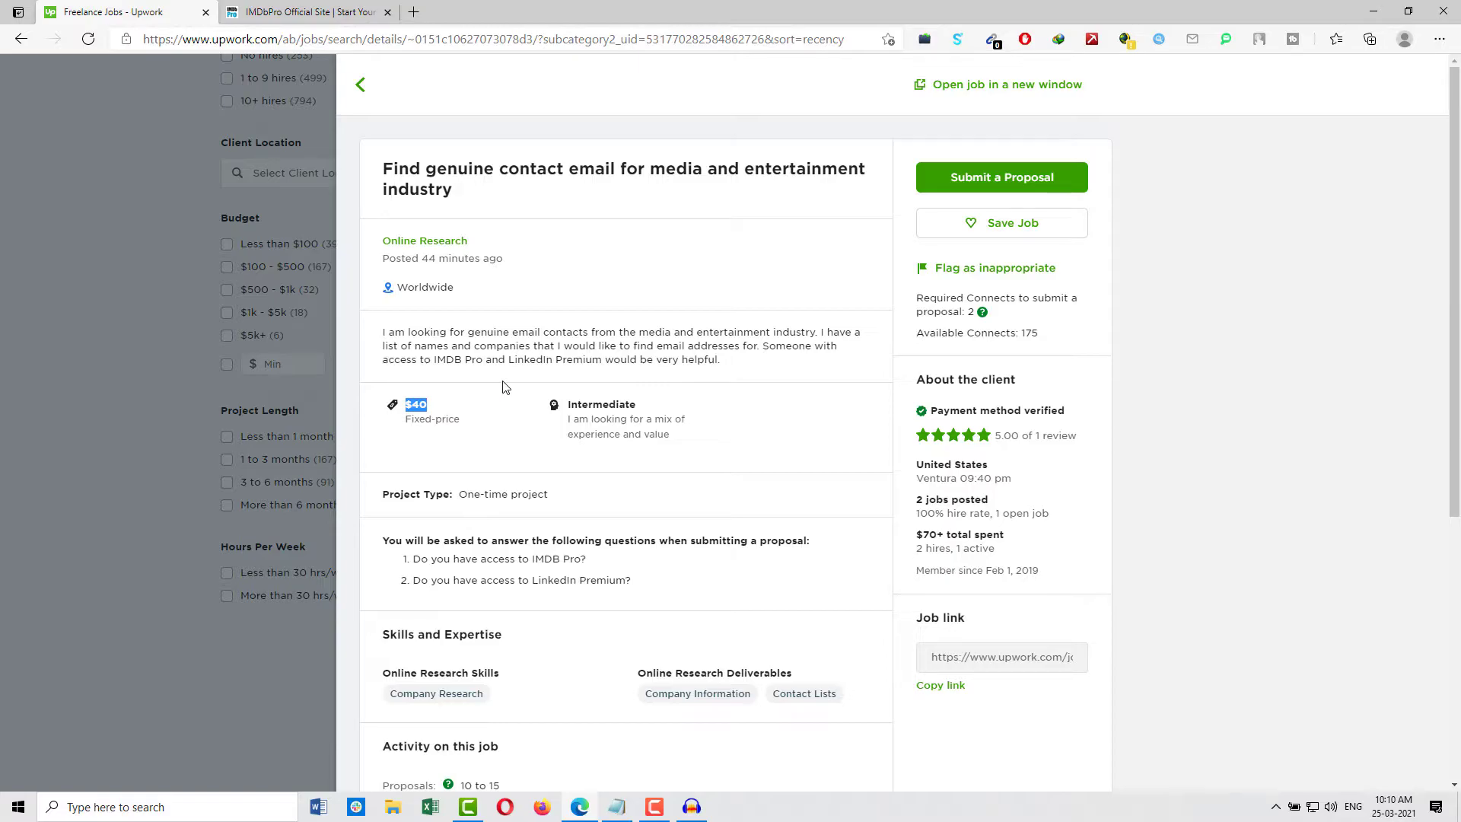
left_click(491, 347)
left_click_drag(491, 347, 469, 335)
left_click(495, 347)
double_click(934, 501)
left_click(932, 516)
double_click(979, 544)
left_click(981, 540)
left_click_drag(988, 571, 1043, 576)
left_click(1044, 576)
Start a proposal for this job and propose with the General profile.
left_click(997, 177)
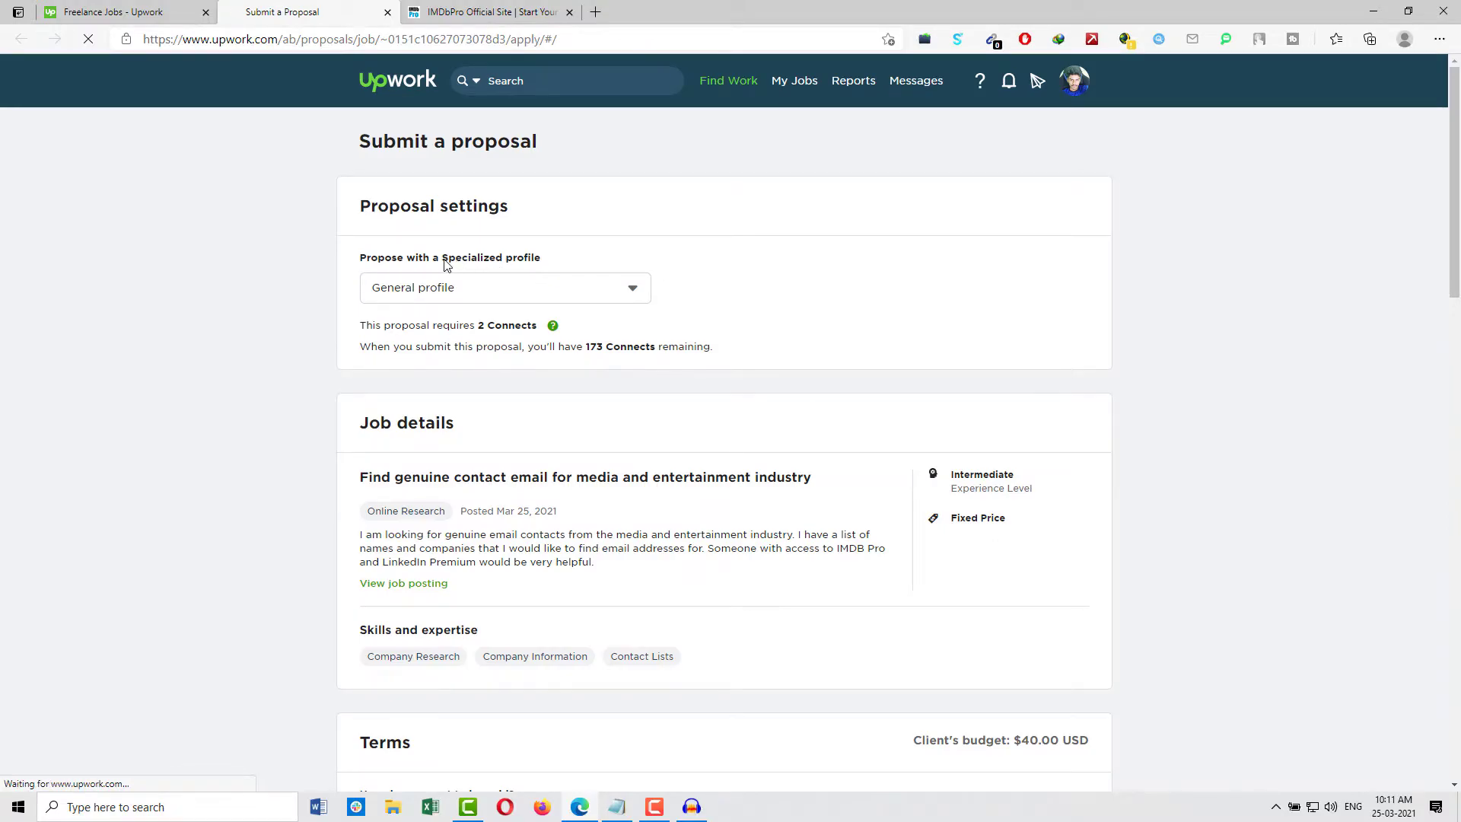
left_click(601, 289)
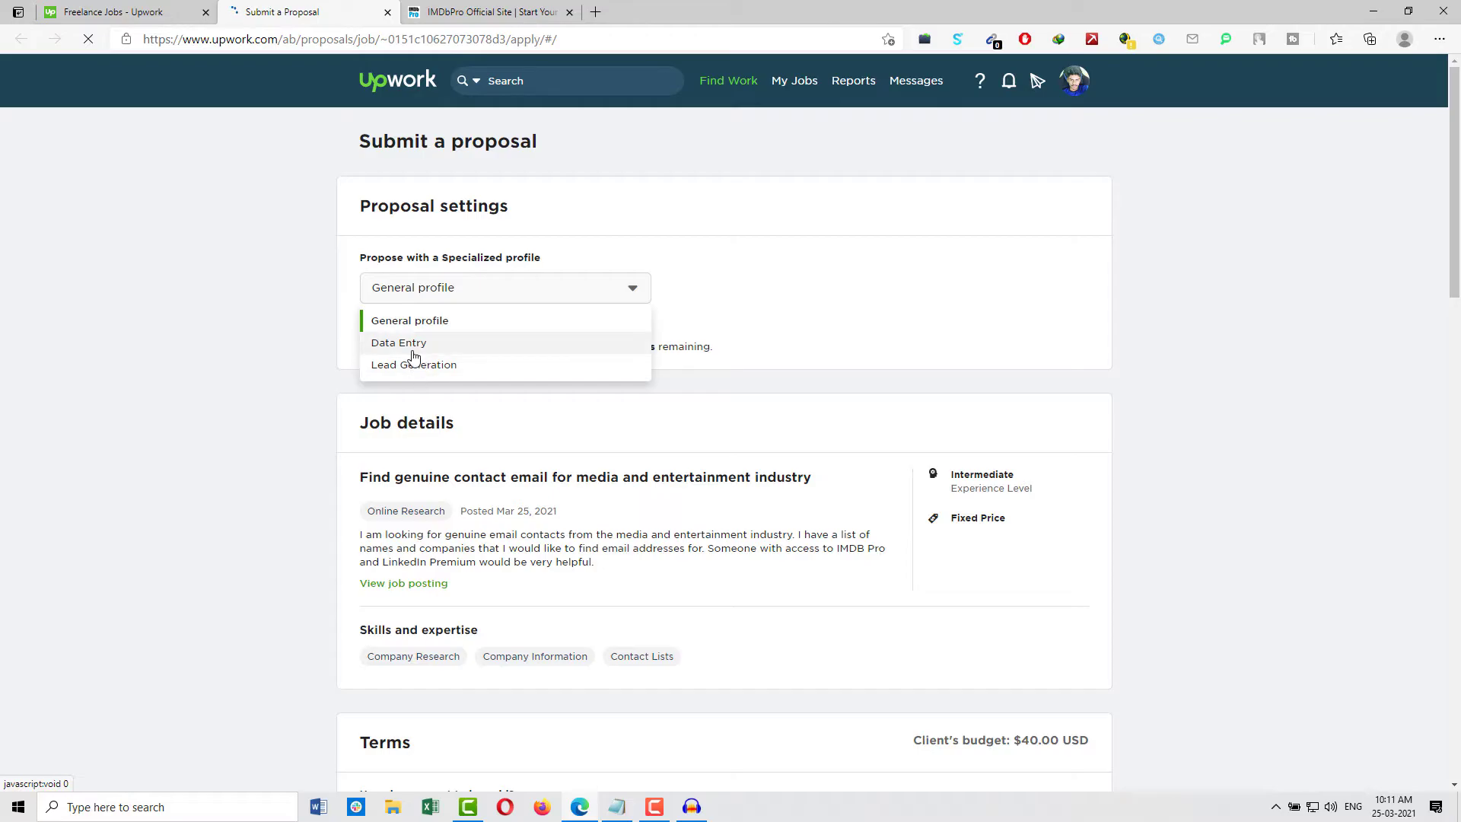
left_click(423, 323)
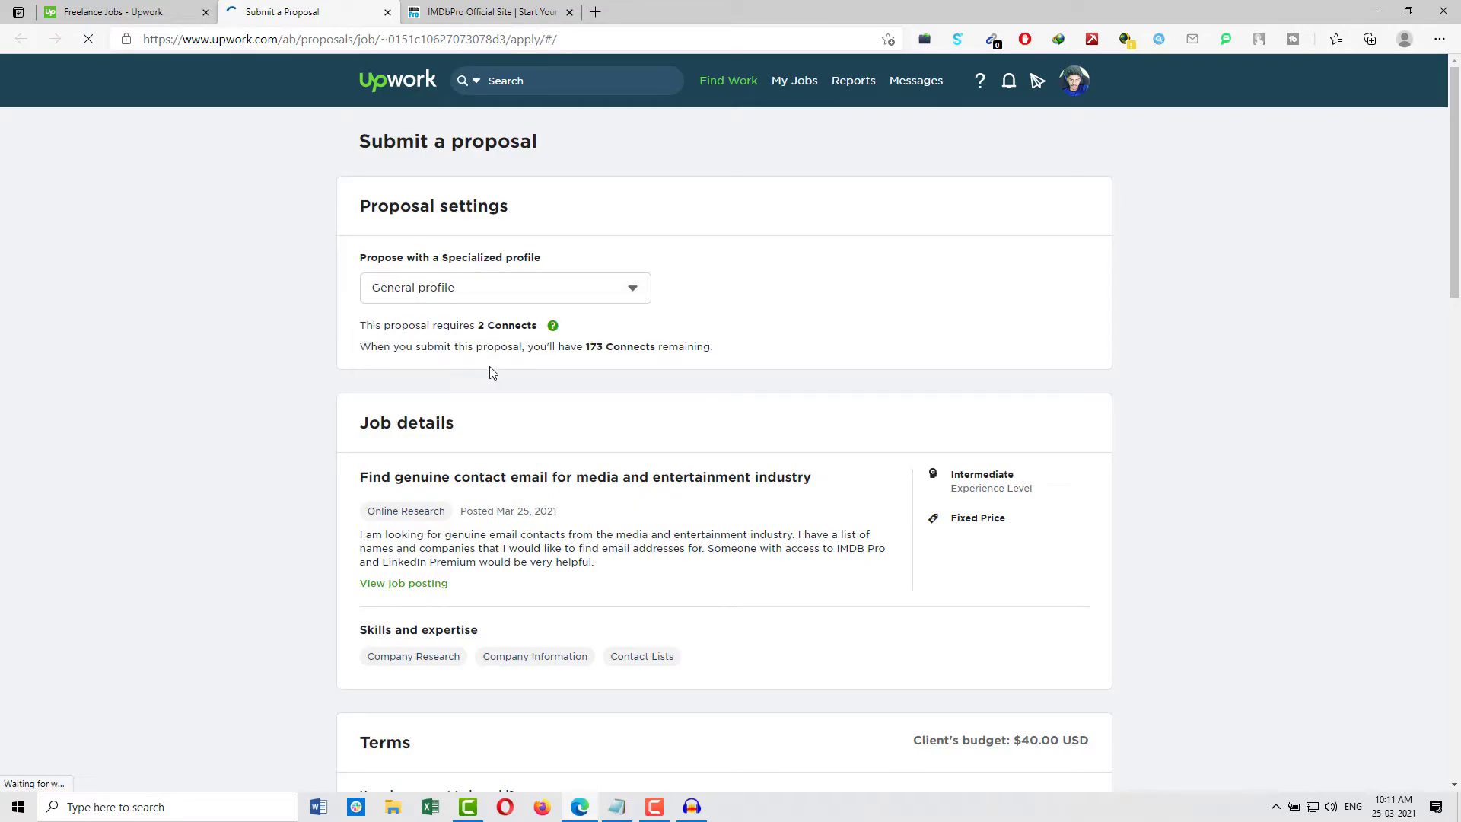
Set the proposal's payment terms to By project with a bid of $40.00.
scroll(491, 372, "down", 7)
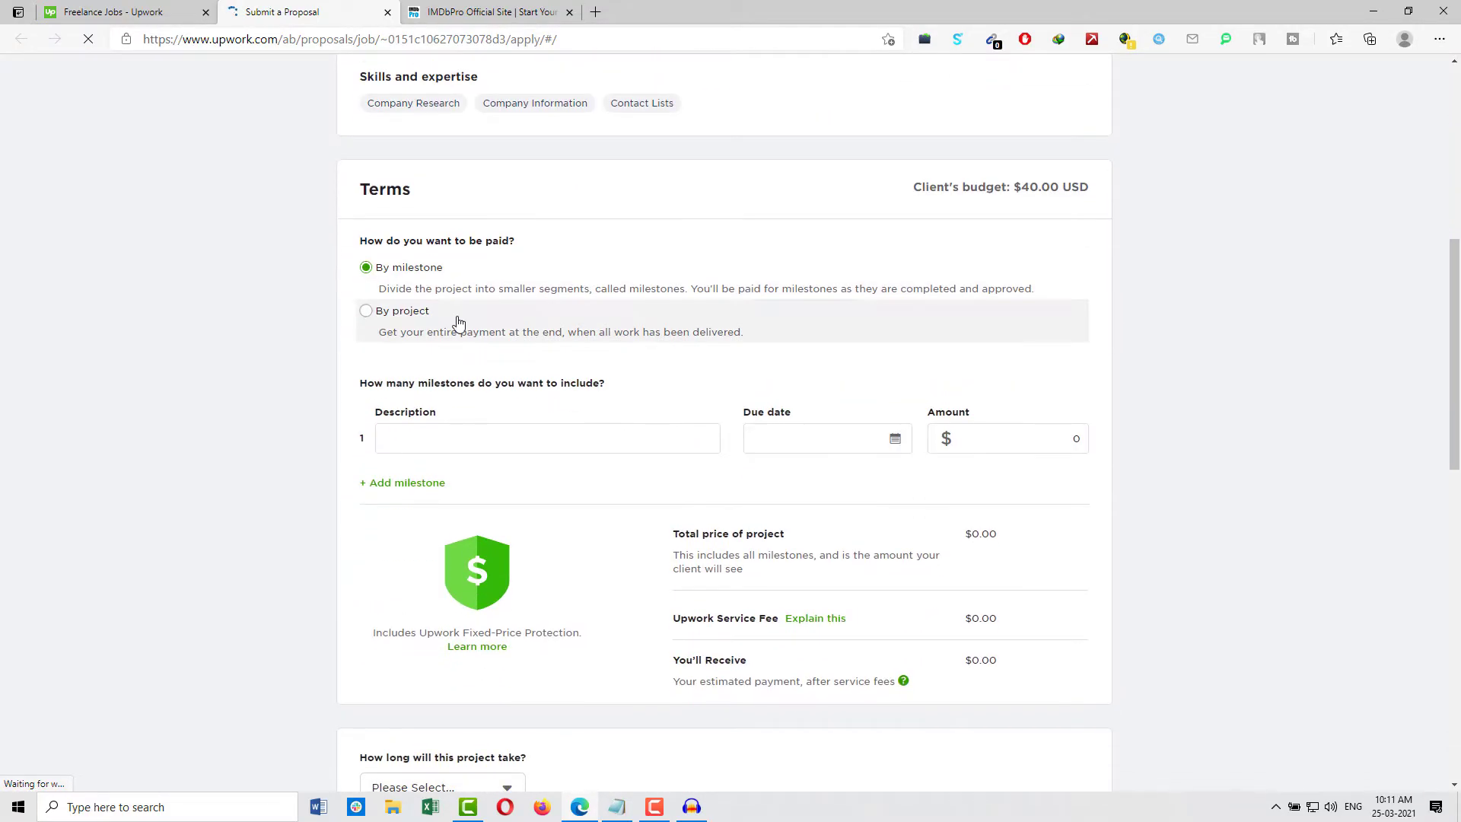
left_click(434, 314)
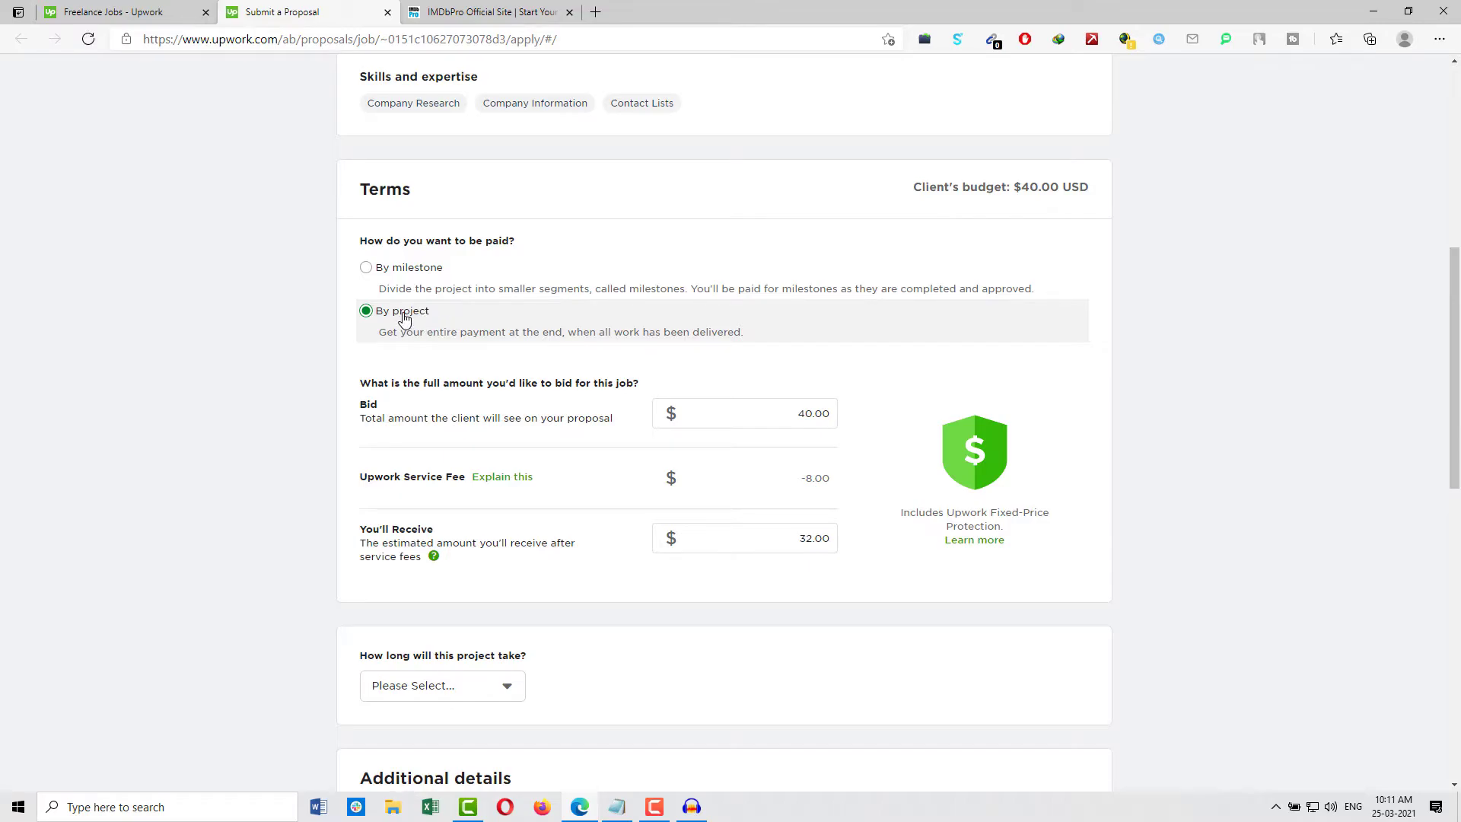
left_click(808, 424)
left_click_drag(795, 420, 851, 424)
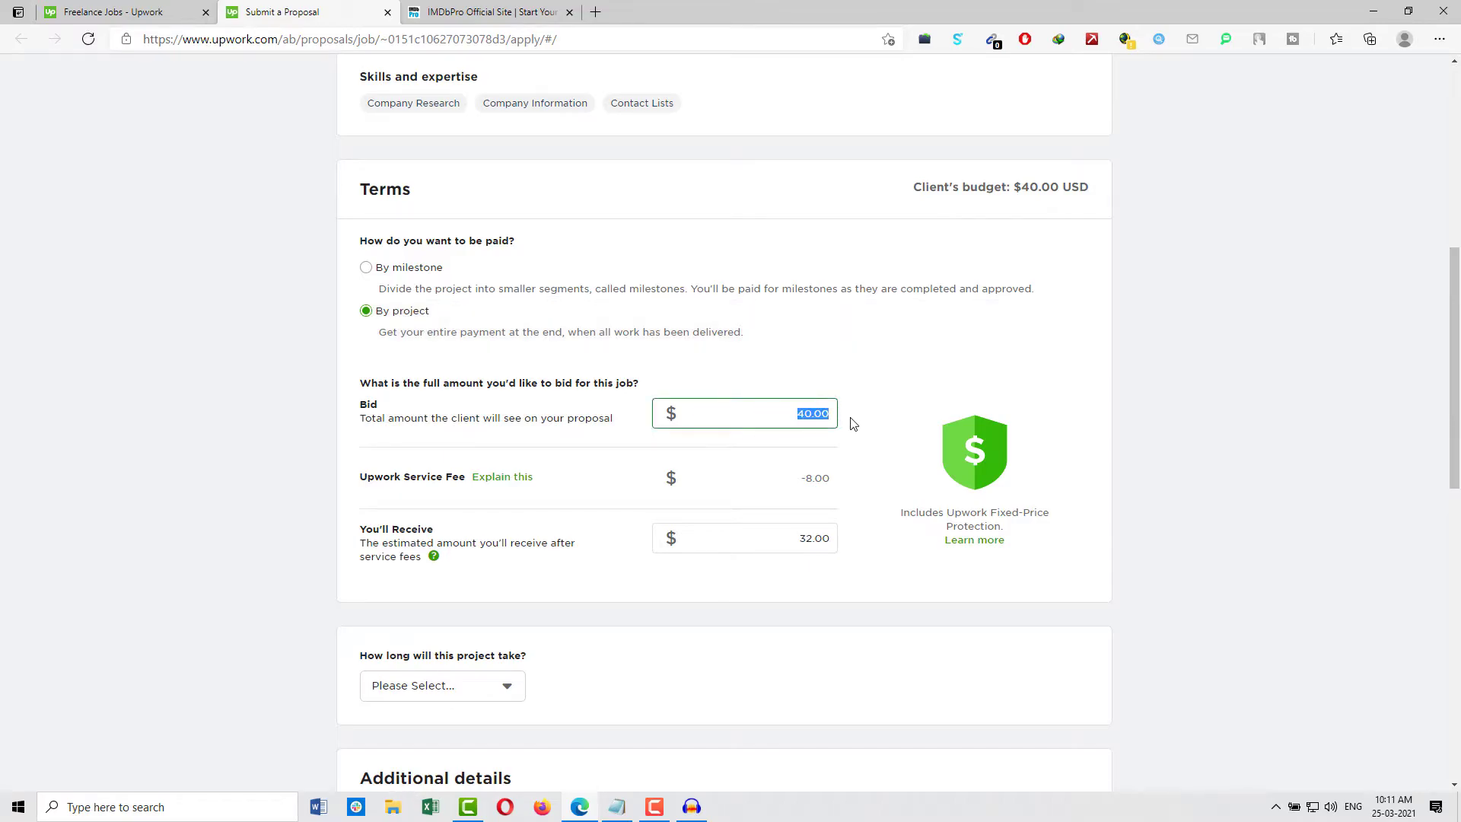
type("35")
left_click_drag(801, 420, 845, 403)
key("BackSpace")
type("40")
left_click_drag(799, 541, 843, 547)
left_click(720, 541)
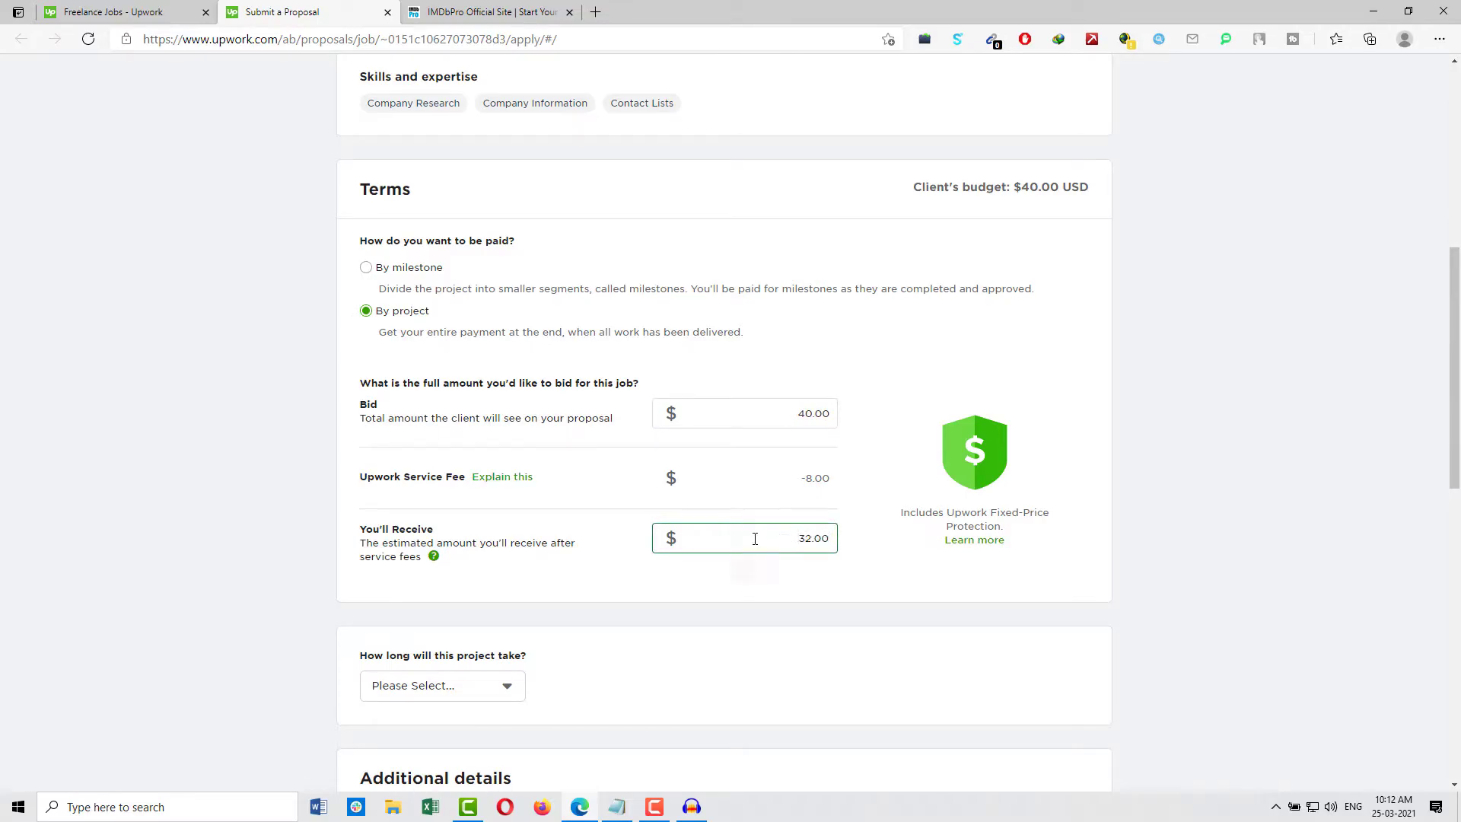
Set the project duration to Less than 1 month.
scroll(659, 459, "down", 2)
scroll(554, 456, "down", 2)
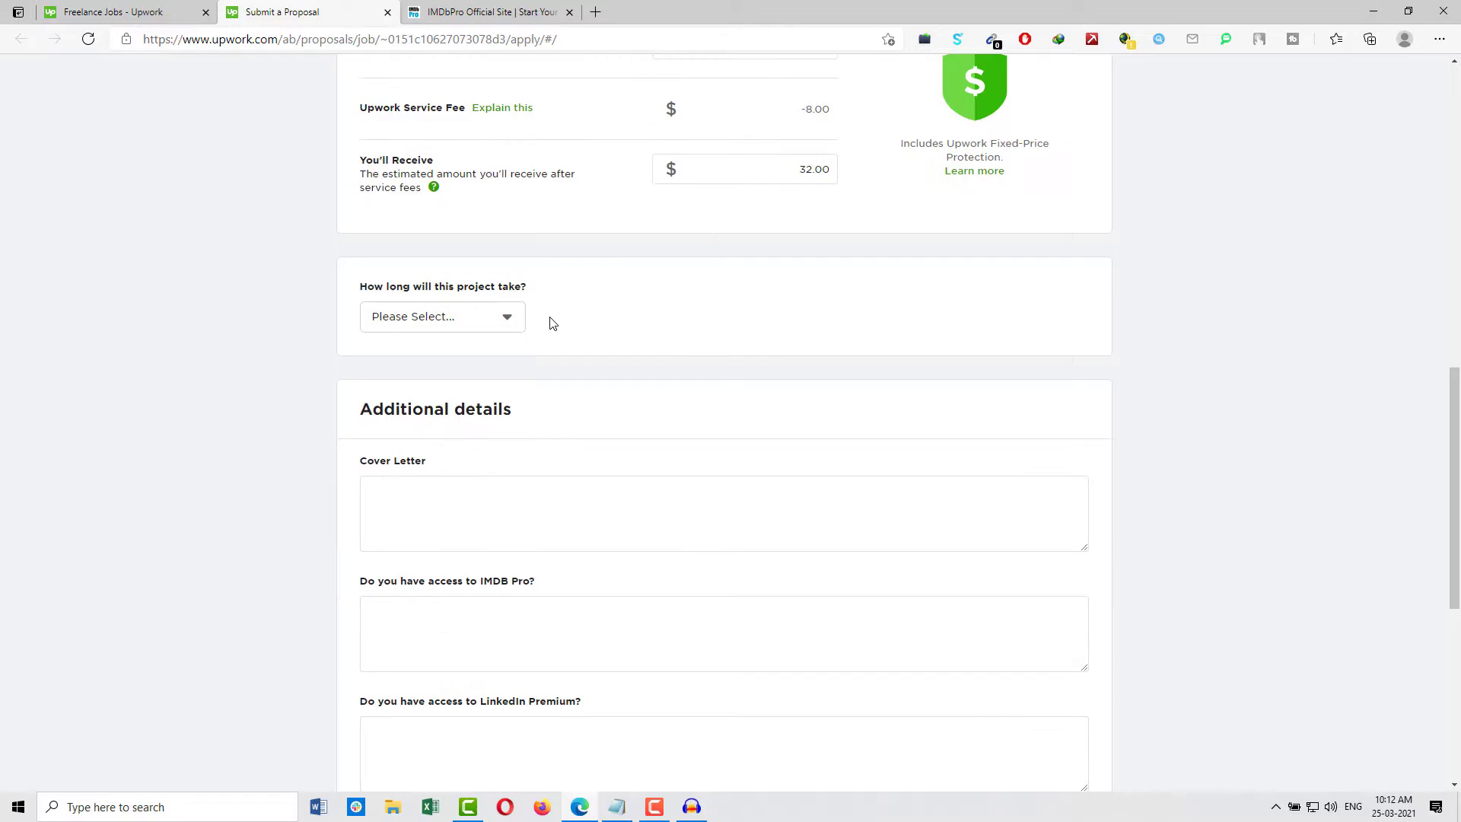
left_click(511, 319)
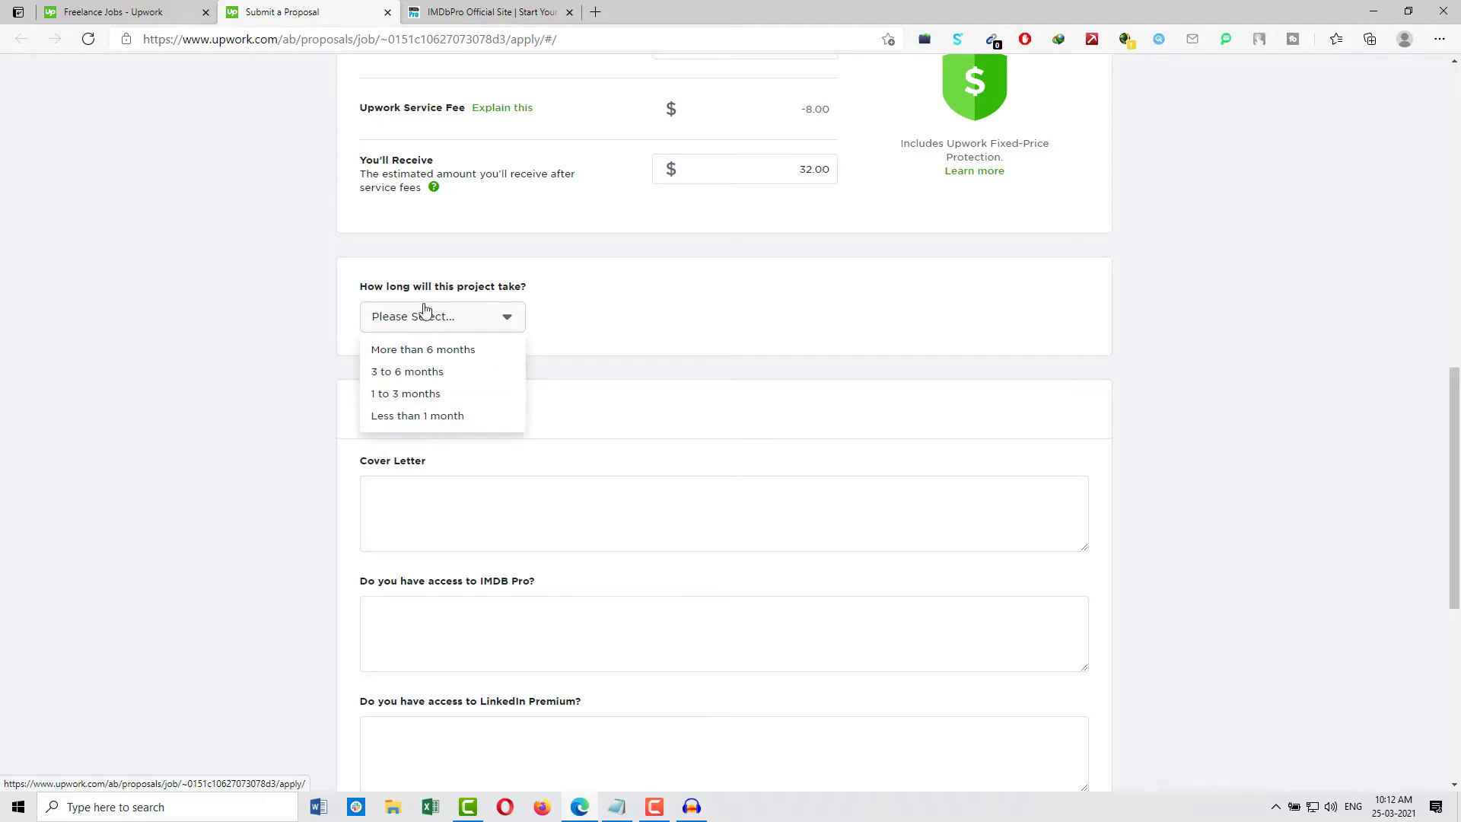
left_click(446, 423)
Fill in the cover letter with a greeting and confirmation that the job description was read and the task can be done with 100% quality.
scroll(563, 403, "down", 2)
left_click(431, 324)
left_click(421, 427)
left_click(463, 549)
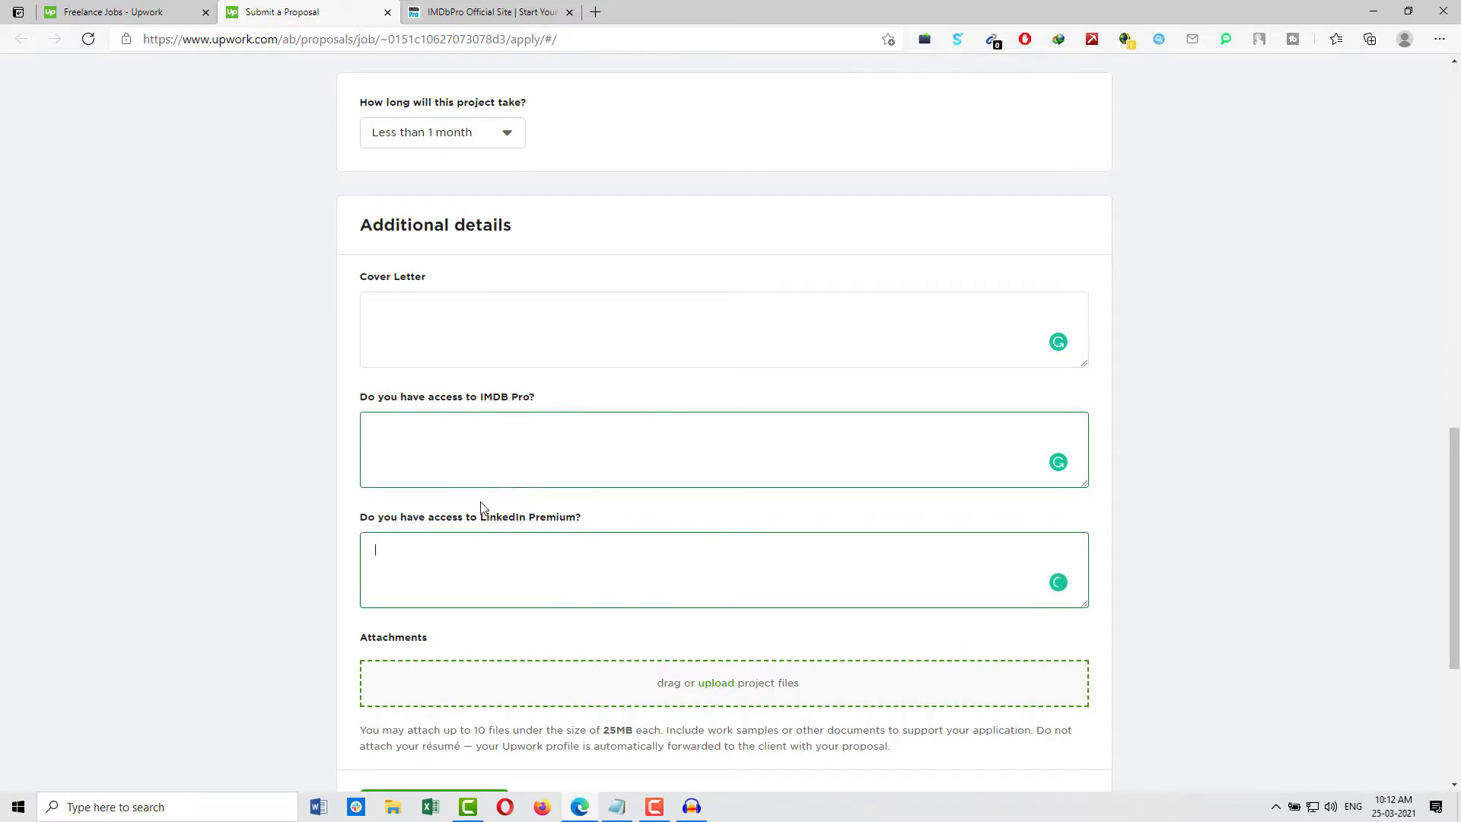
scroll(638, 521, "down", 3)
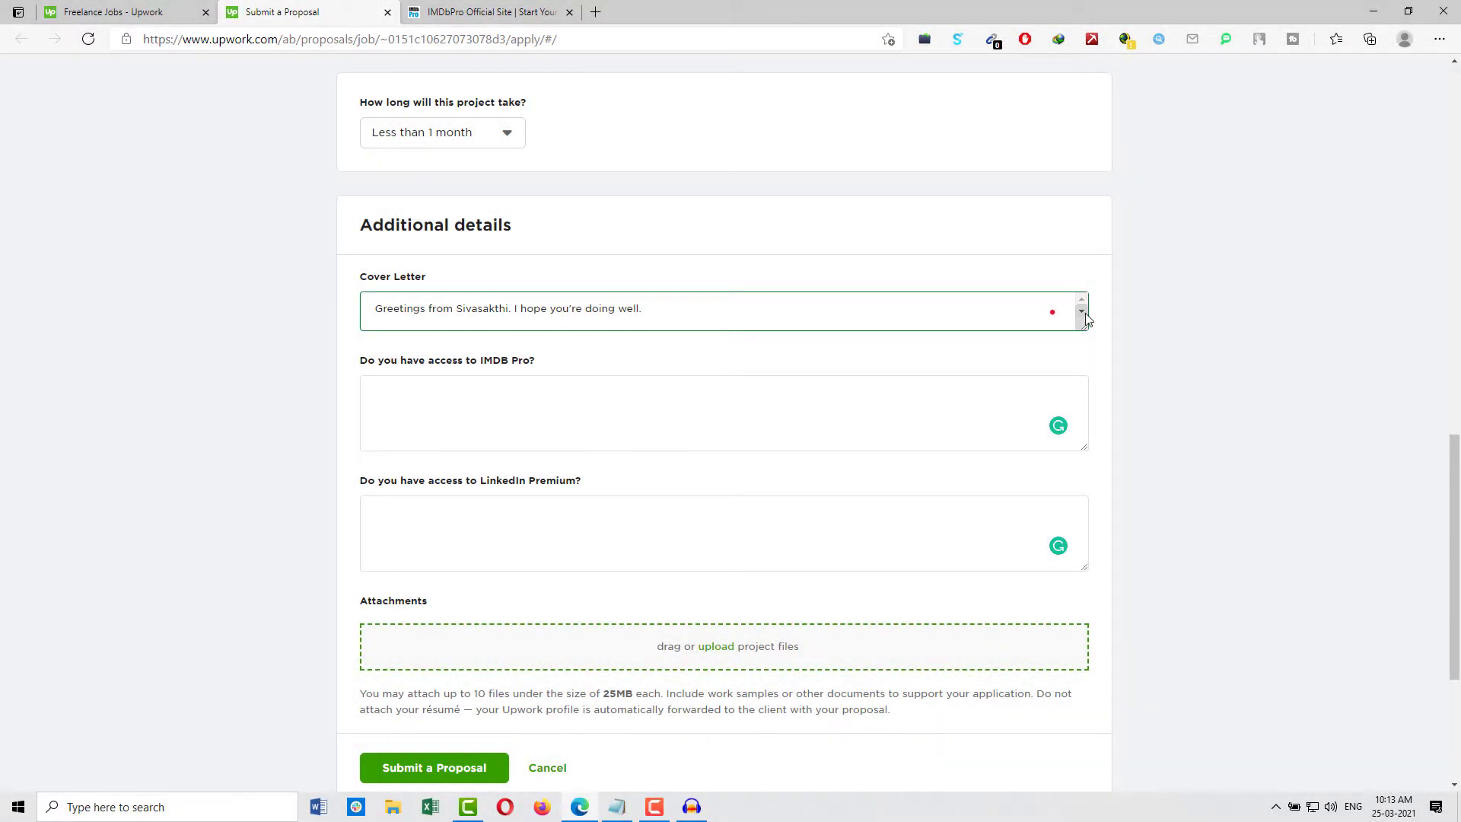
left_click(1081, 311)
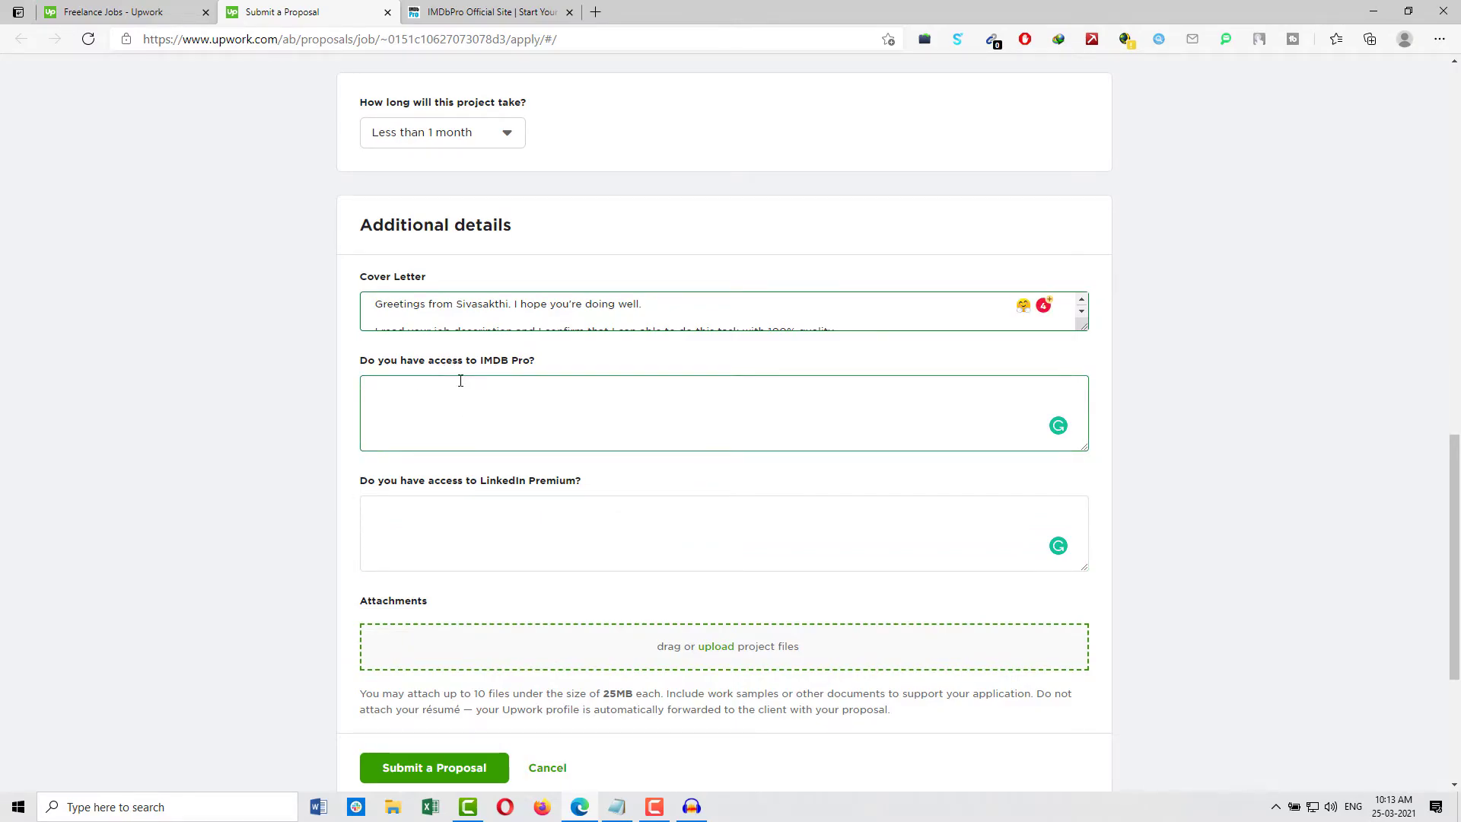
Answer the IMDB Pro access question with "Unfortunately, I don't have any subscription for IMDB Pro.".
left_click(465, 403)
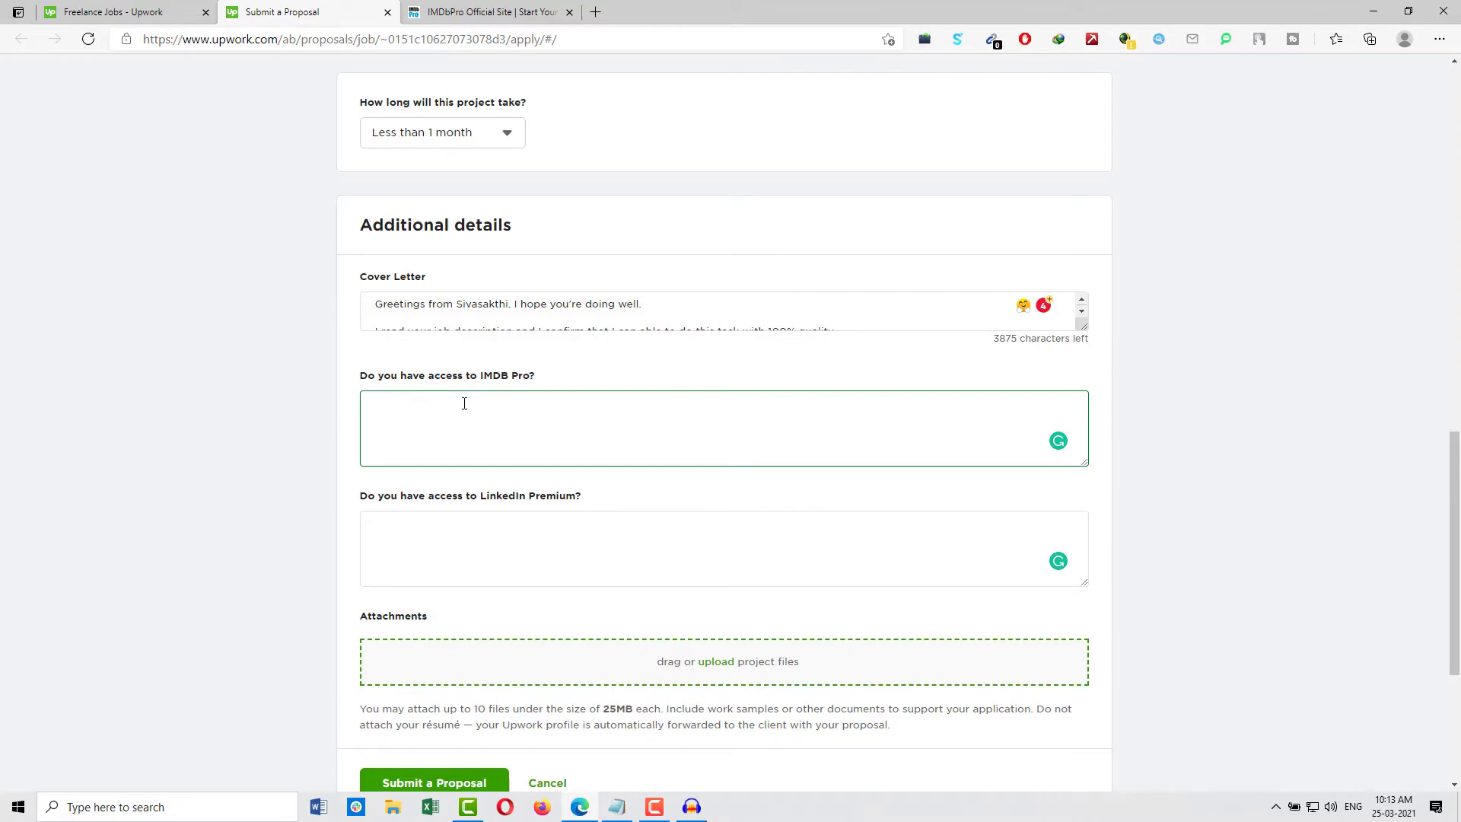
type("nfortunately, I don't have any subscription to")
key("BackSpace")
key("BackSpace")
type("for IMDB Pro. ")
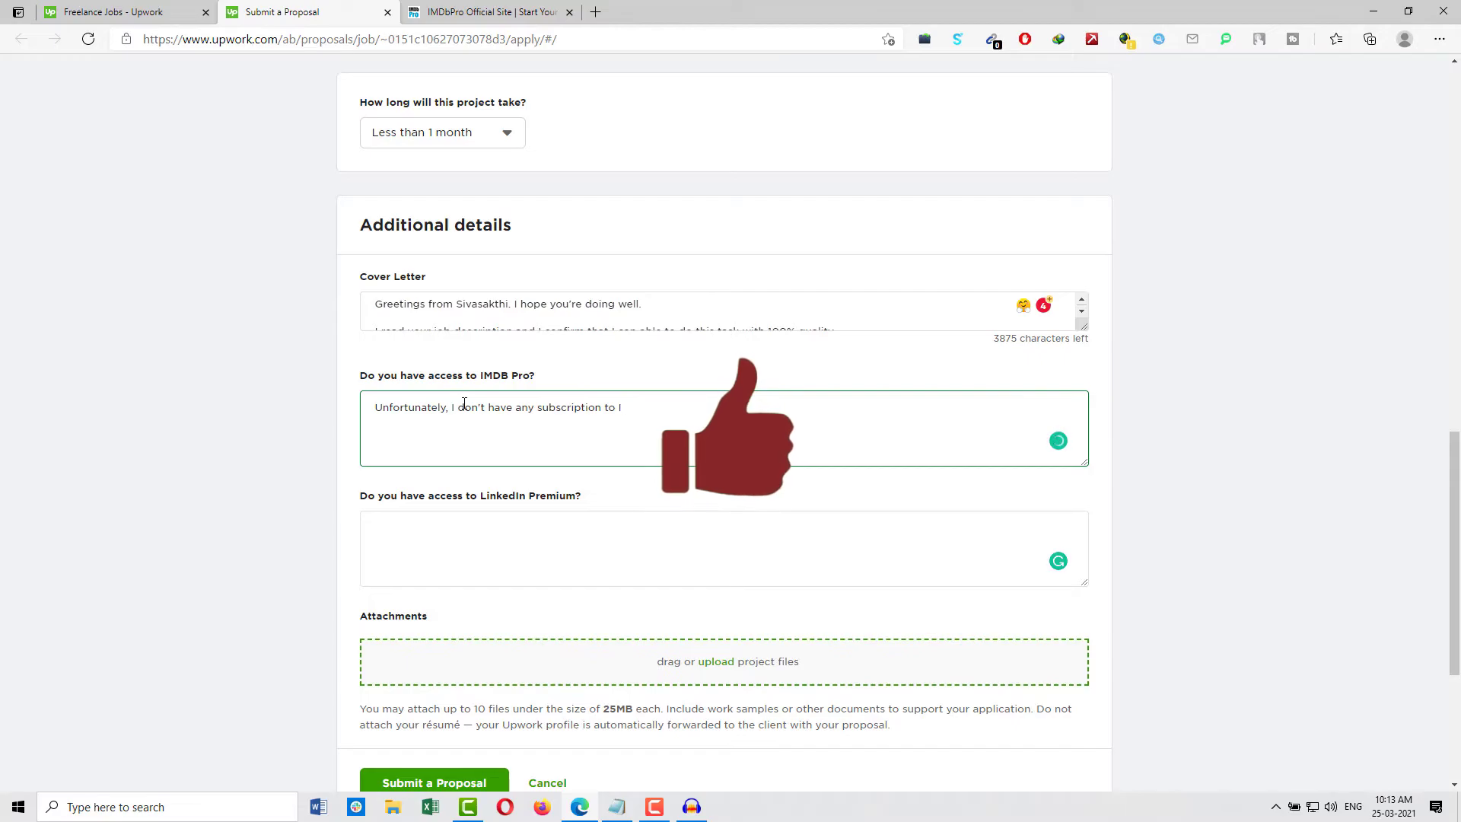
Add to the IMDB Pro answer "But I will subscribe to the Pro account once I see the list of contacts.".
type("But I wil")
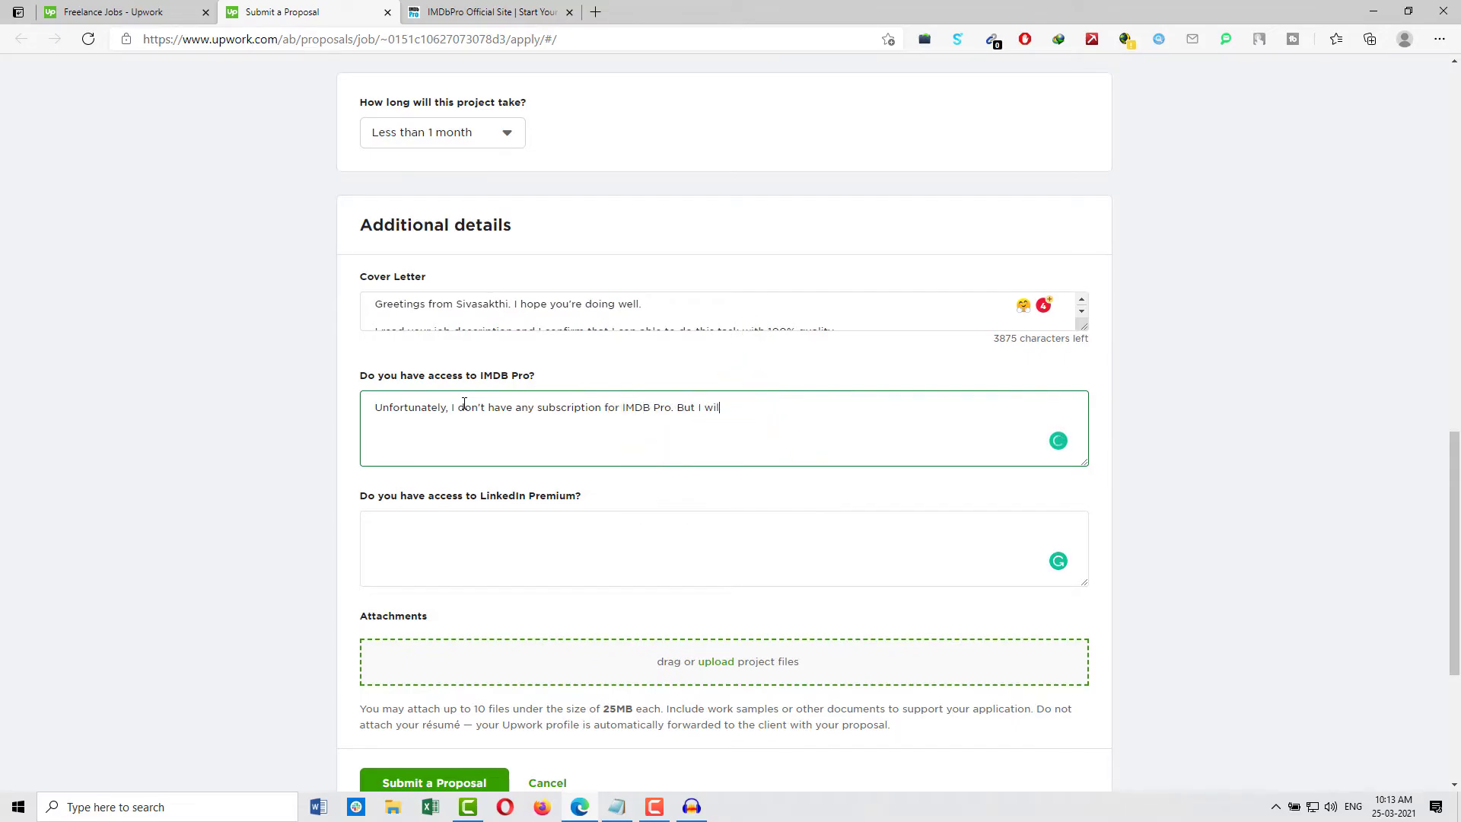
type("l subscribe the Pro account once I see the list of contacts.")
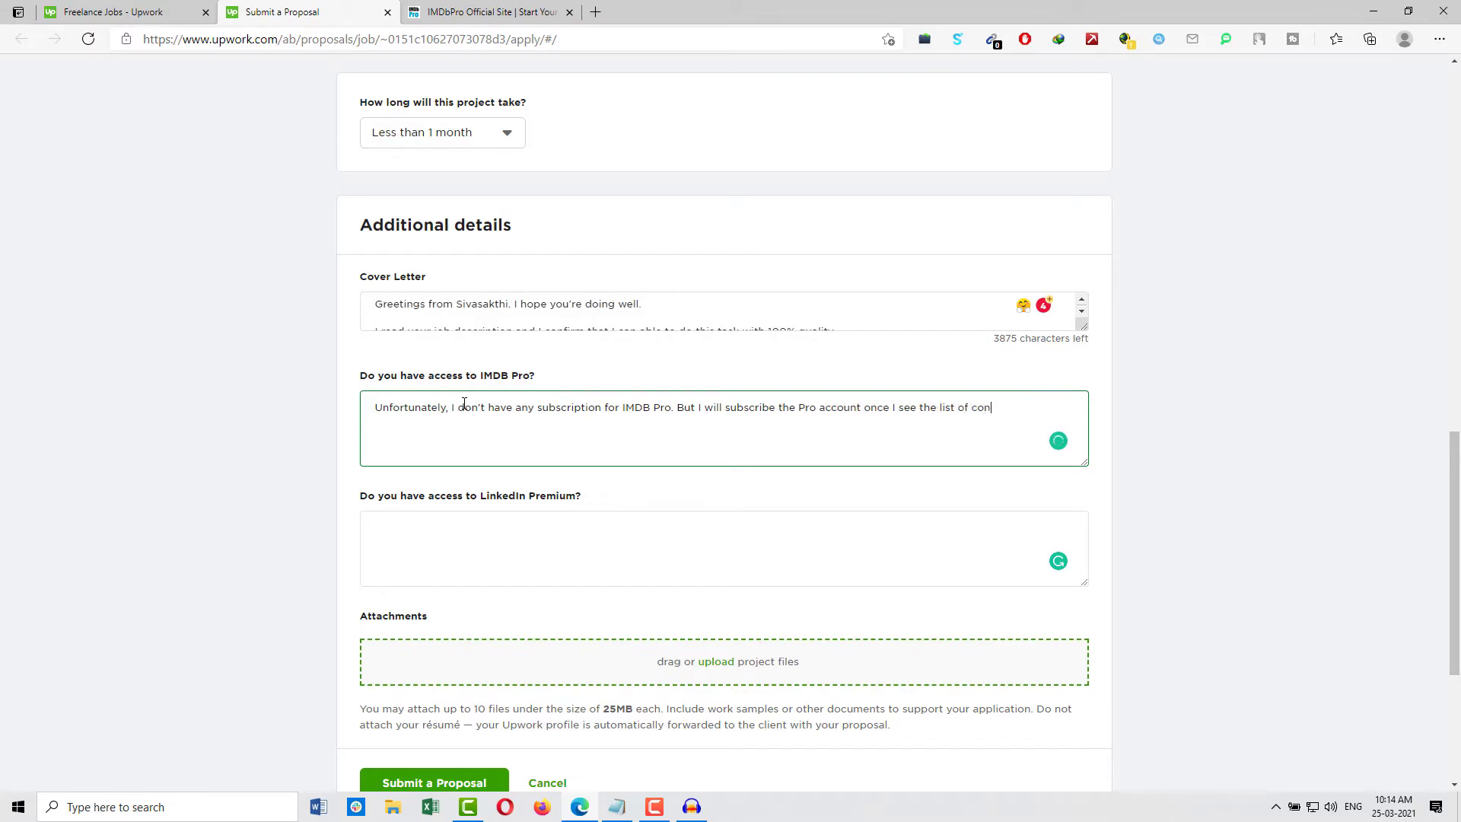
mouse_move(791, 407)
left_click(796, 448)
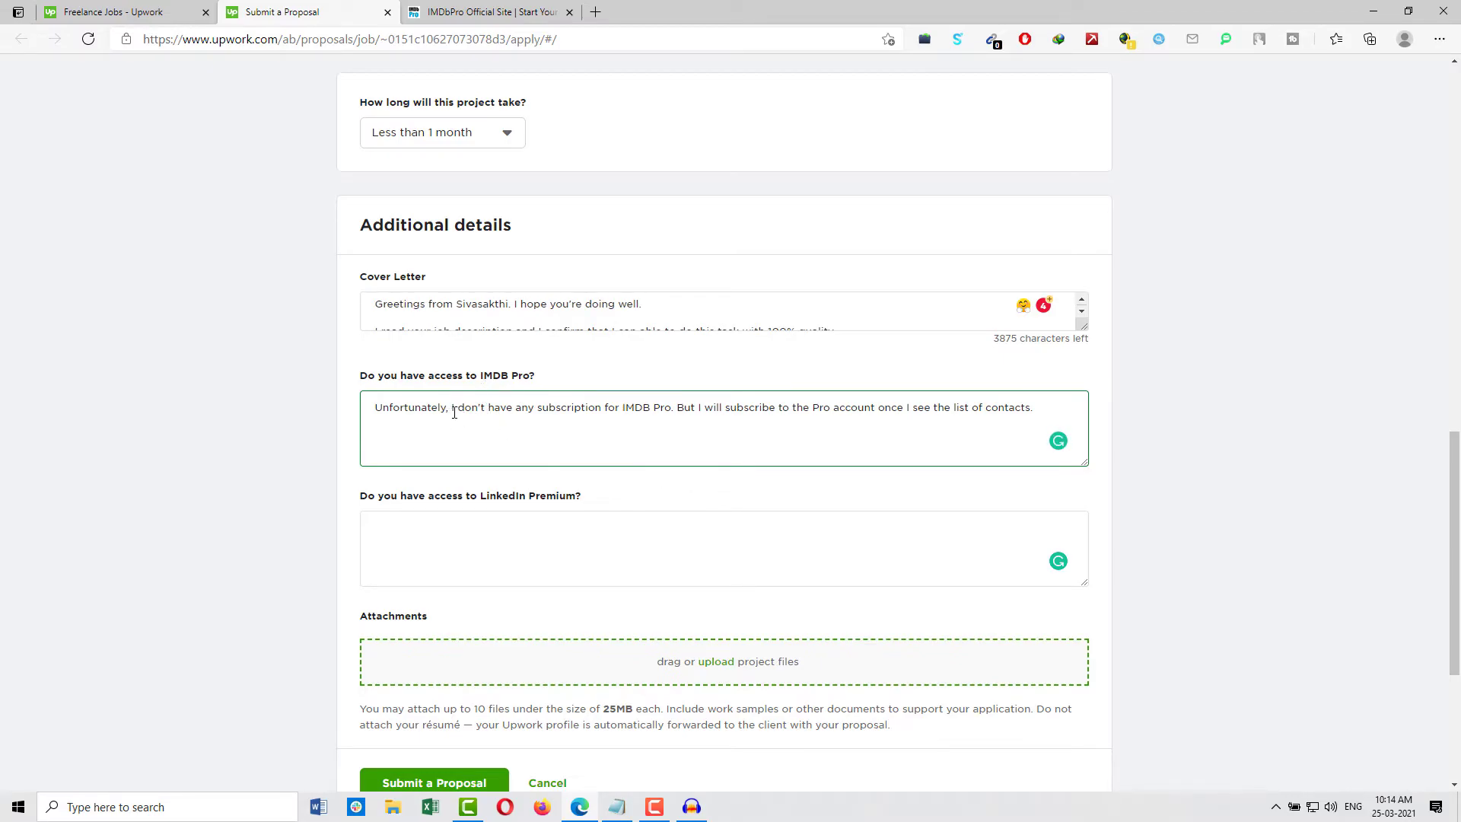
Open the LinkedIn Sales Navigator homepage in a new browser tab.
left_click(527, 530)
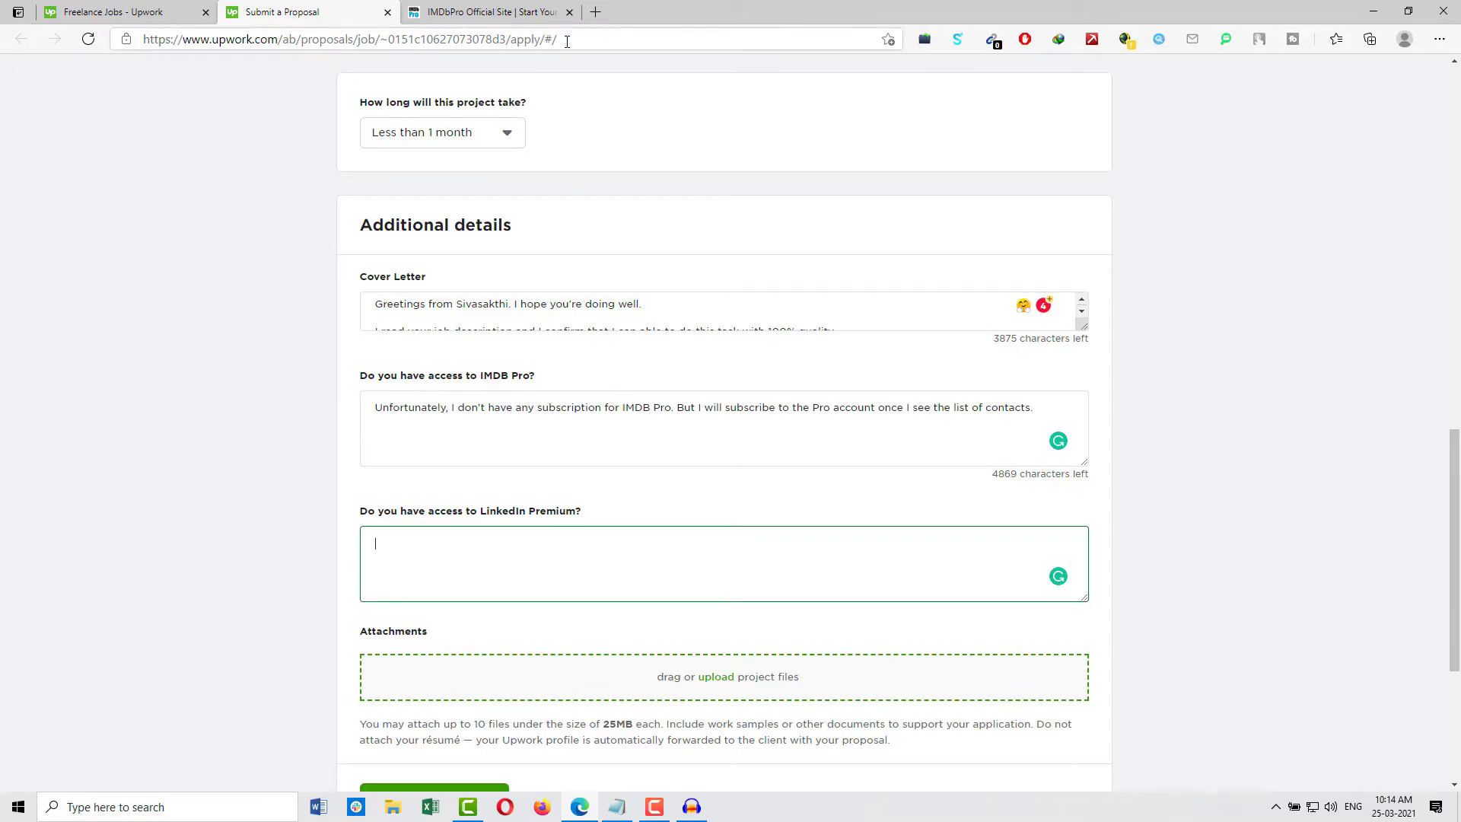
left_click(595, 11)
left_click(455, 66)
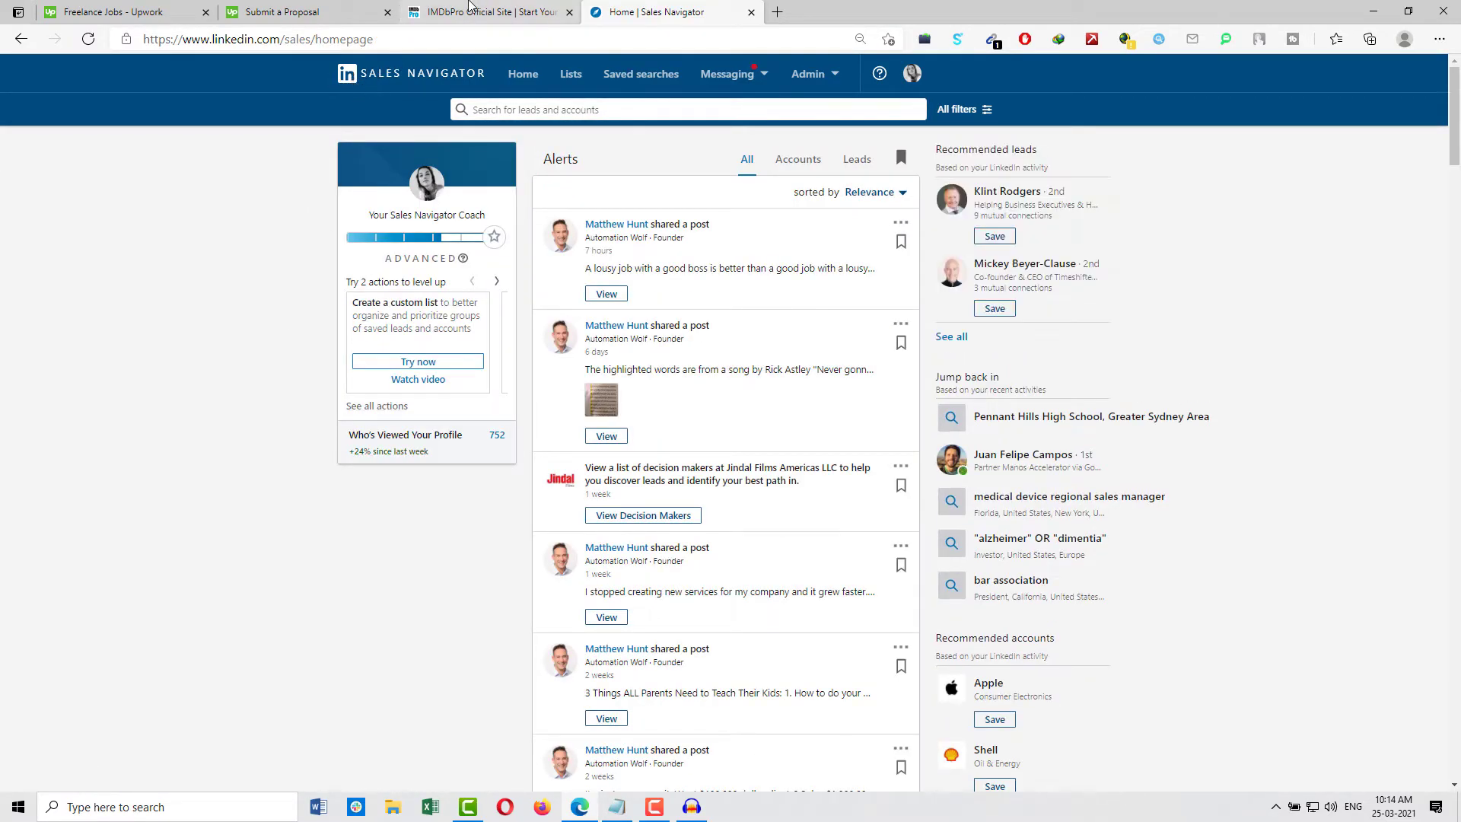
left_click(470, 9)
Answer the proposal's LinkedIn Premium question with "Yes, I've Linkedin Premium and Linkedin Sales Navigator subscription.".
left_click(305, 11)
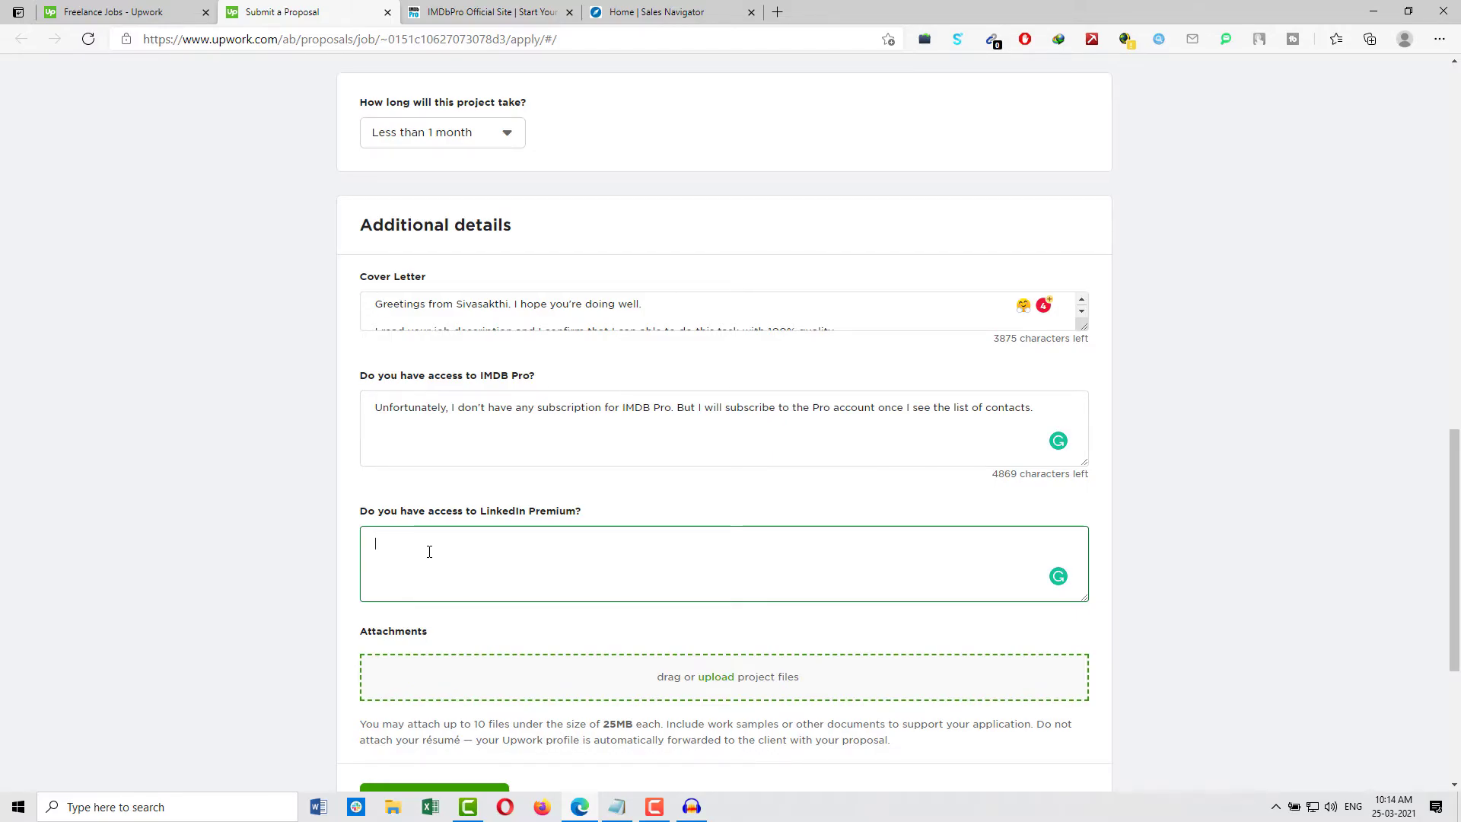
type("es, I've Linkedin Premium and Linkedin Sales N")
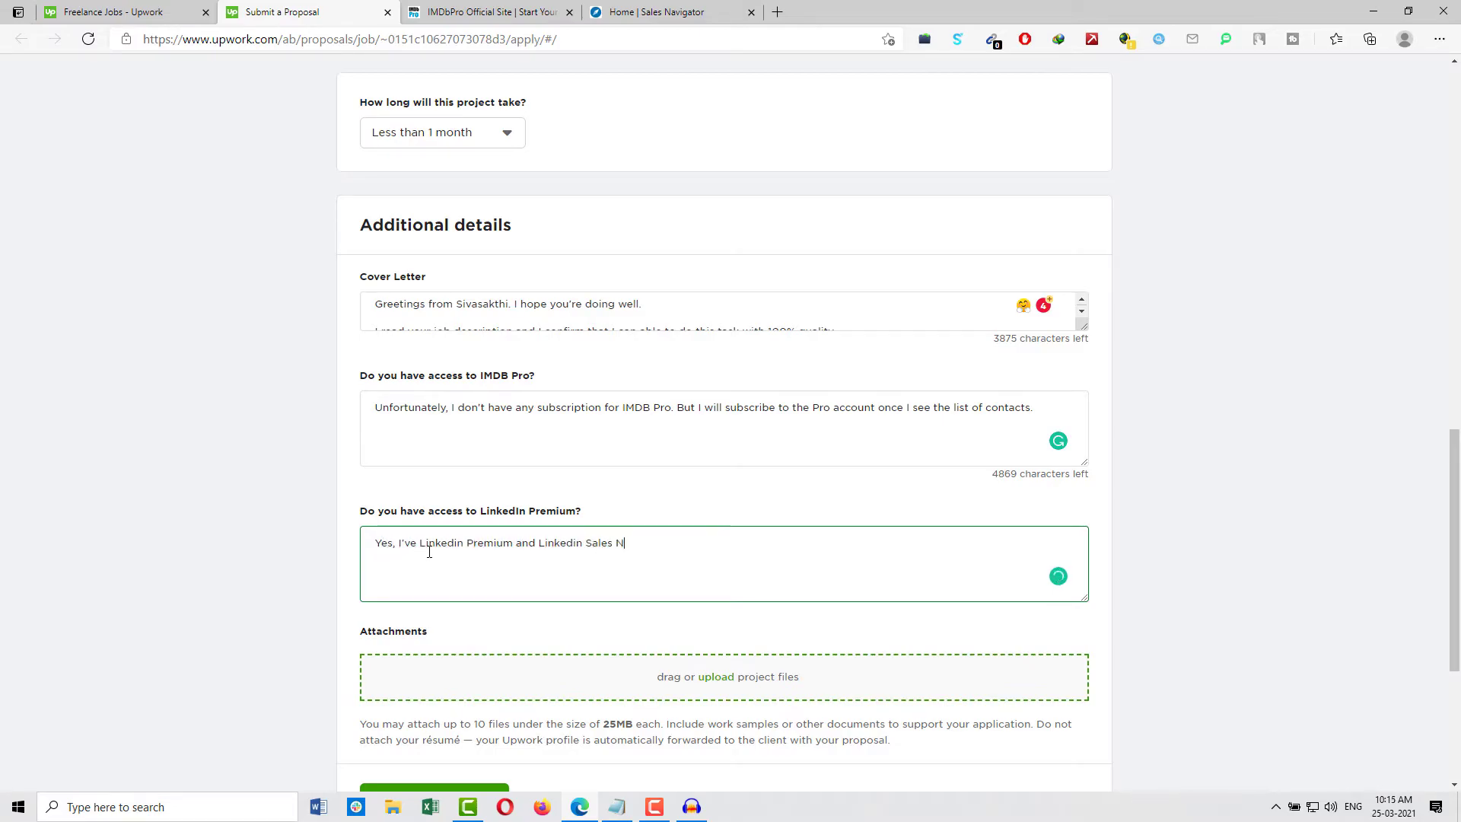
type("avigaottor subscription.")
View the Sales Navigator homepage again and bring up the special offer membership prices on the IMDbPro page.
left_click(618, 12)
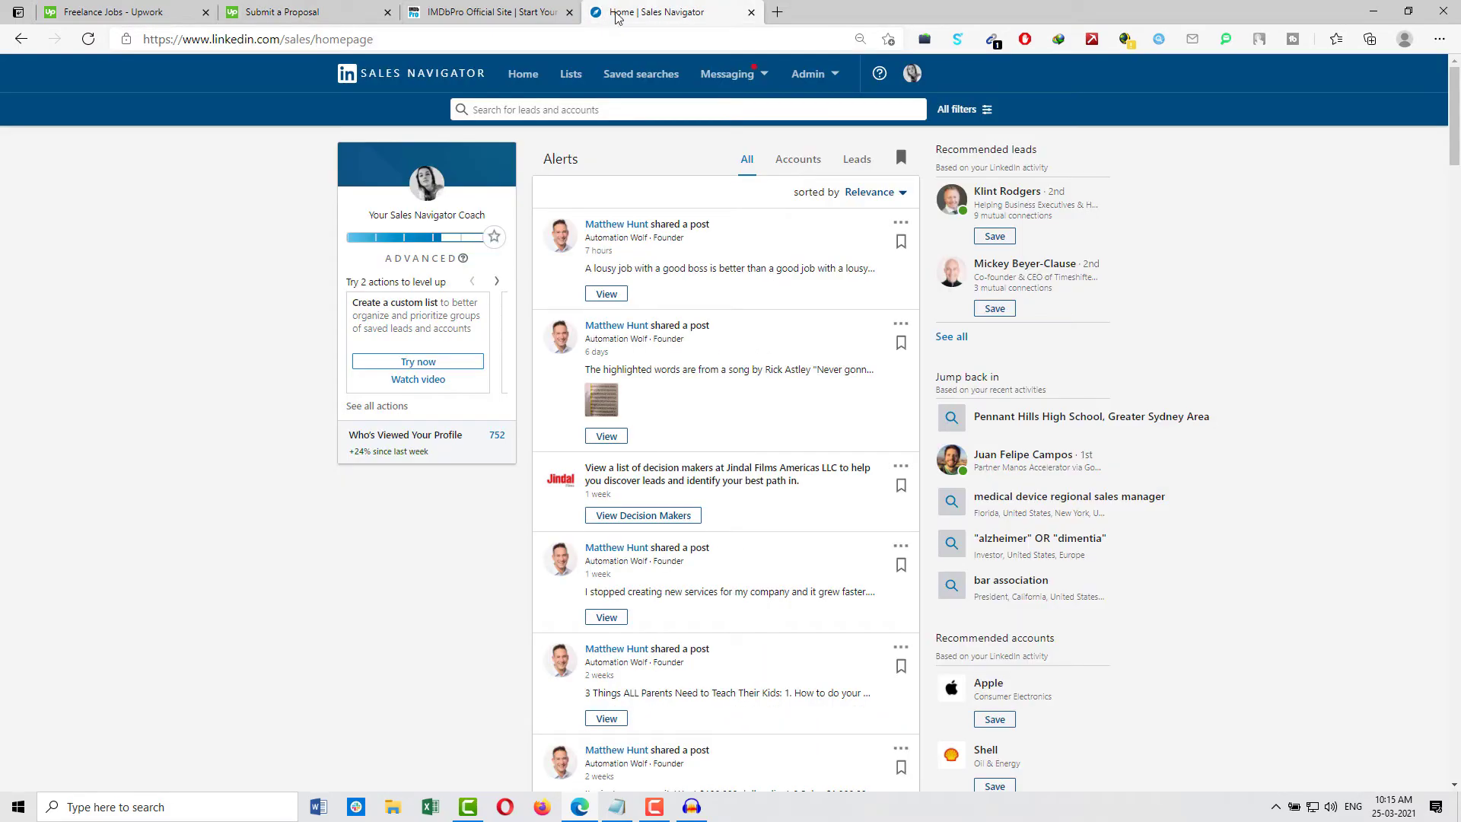
left_click(504, 14)
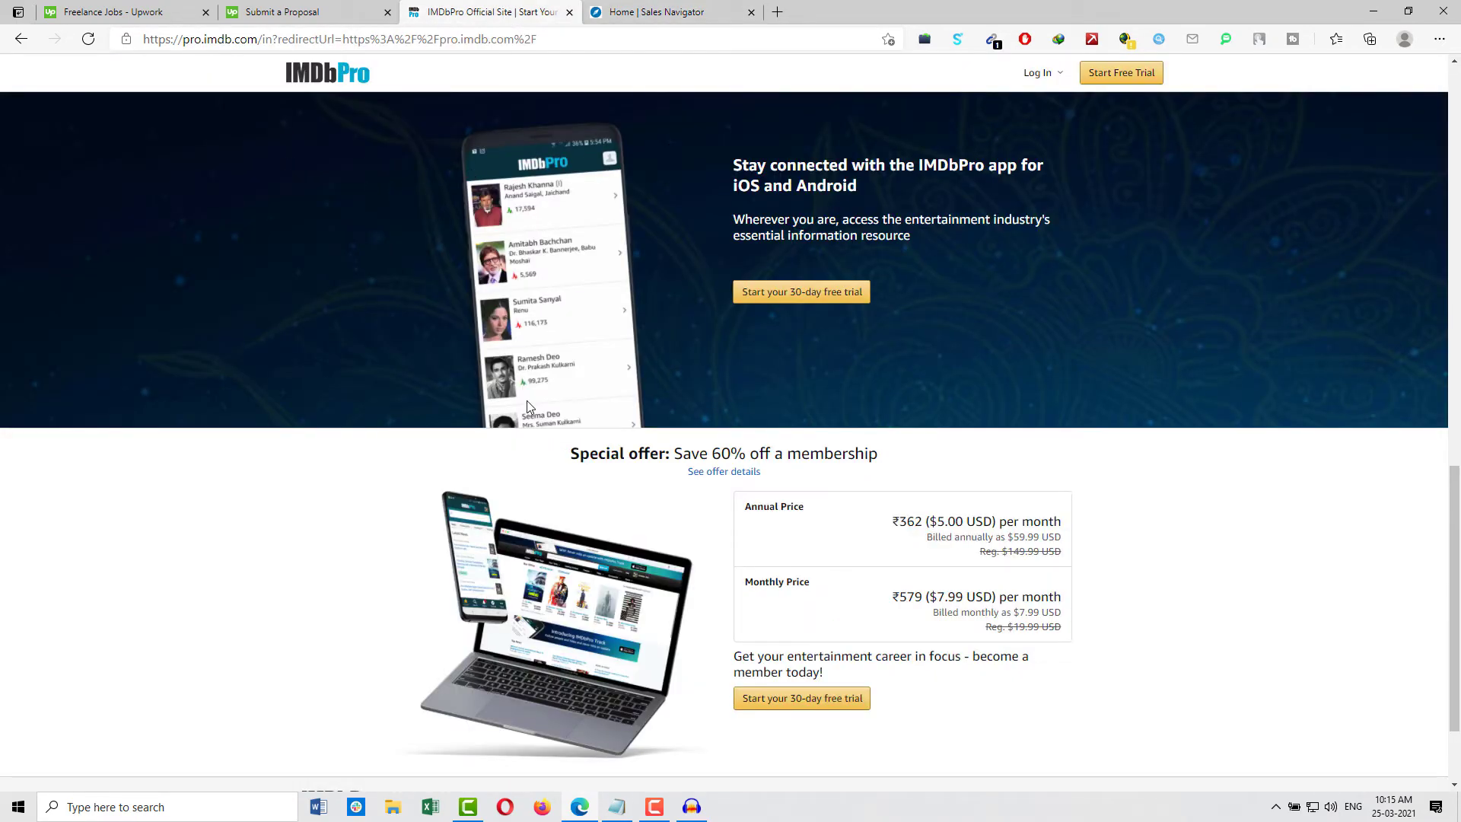
scroll(730, 228, "down", 3)
scroll(761, 365, "up", 2)
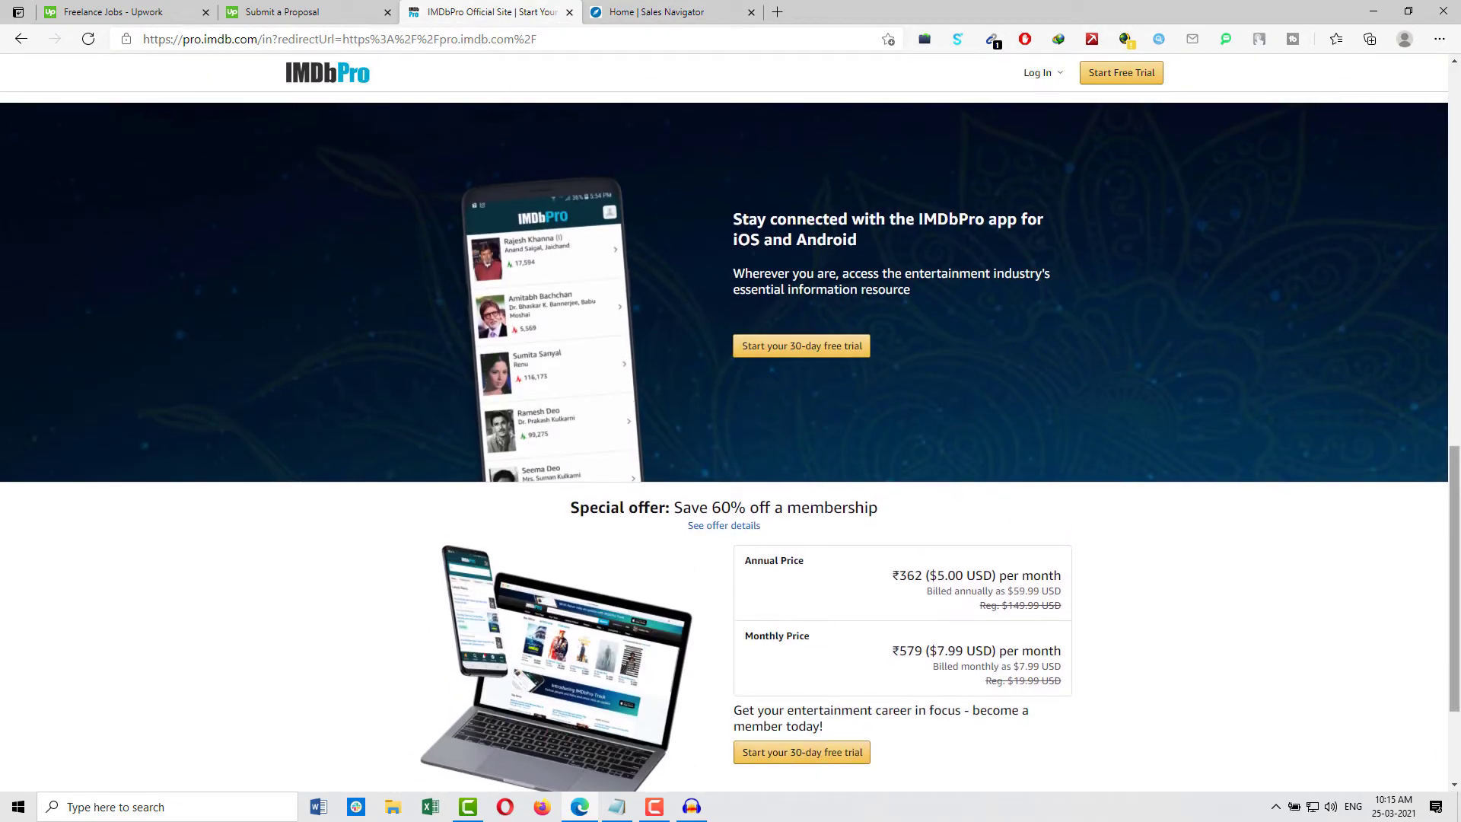
scroll(1457, 525, "down", 1)
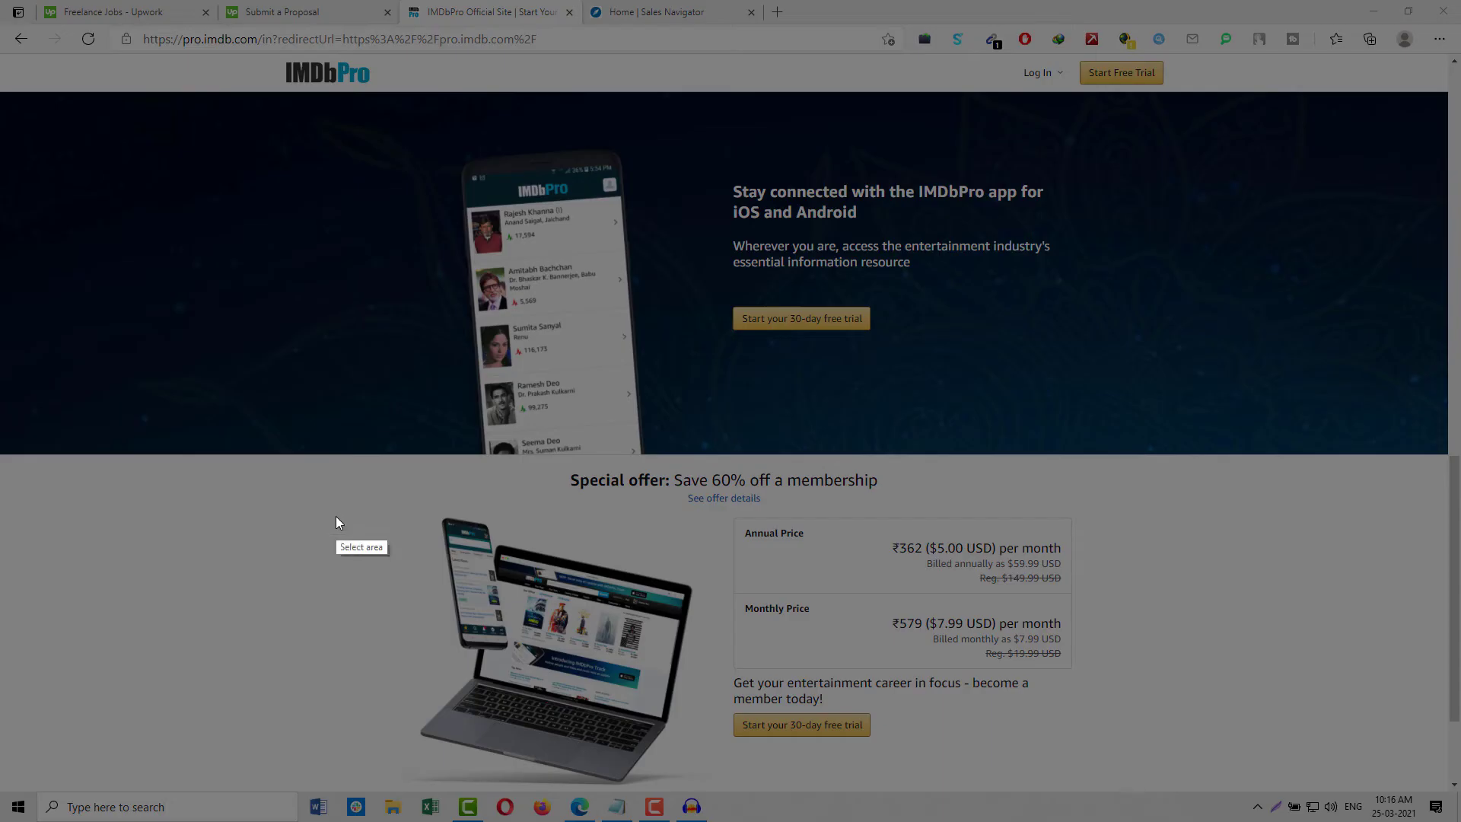
Capture the whole screen showing the IMDbPro membership prices and save it to the Desktop as a PNG named IMDB PRO.
left_click_drag(0, 0, 1460, 821)
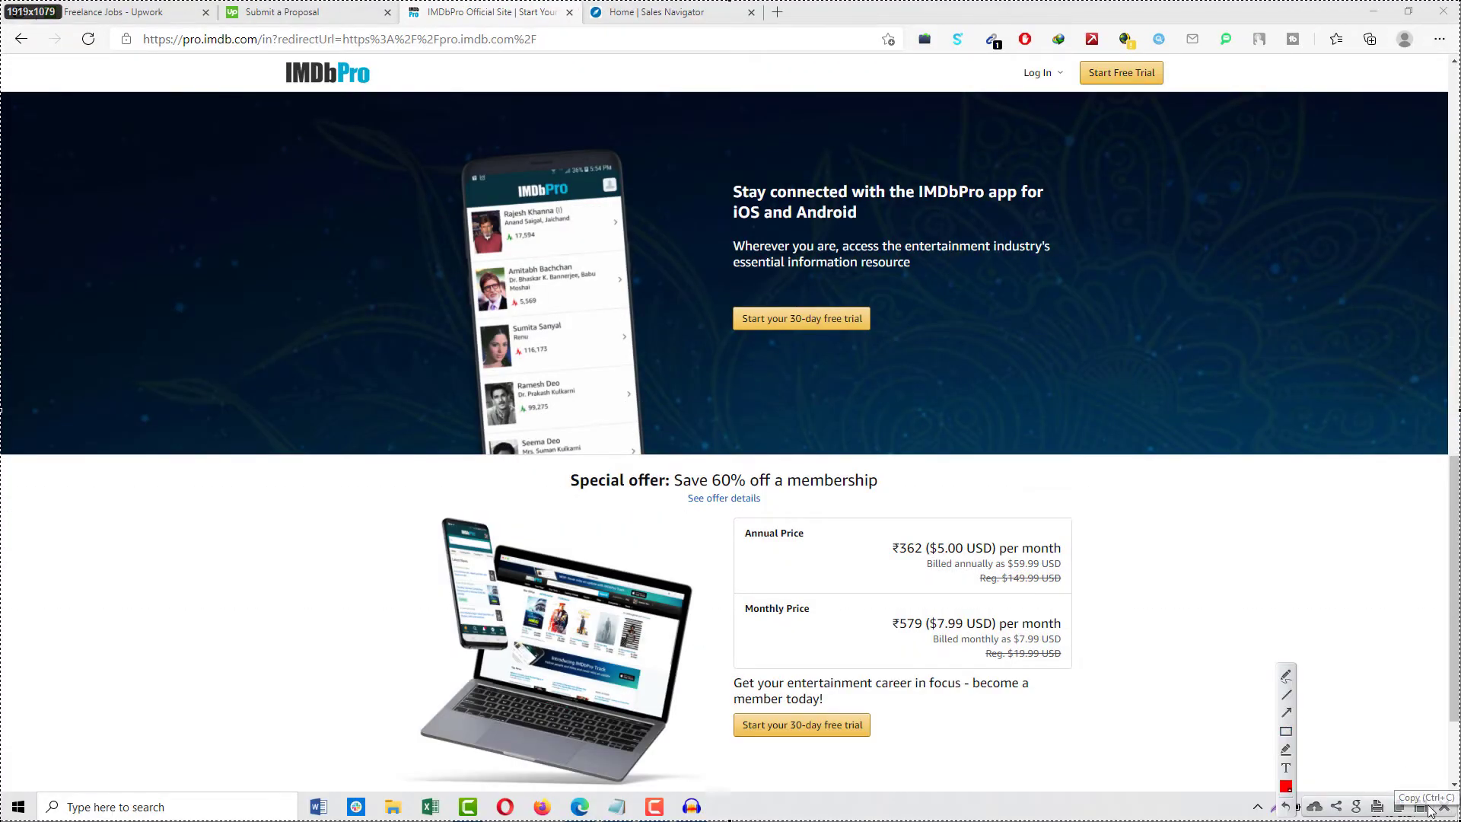
left_click(1420, 806)
type("IMDB P")
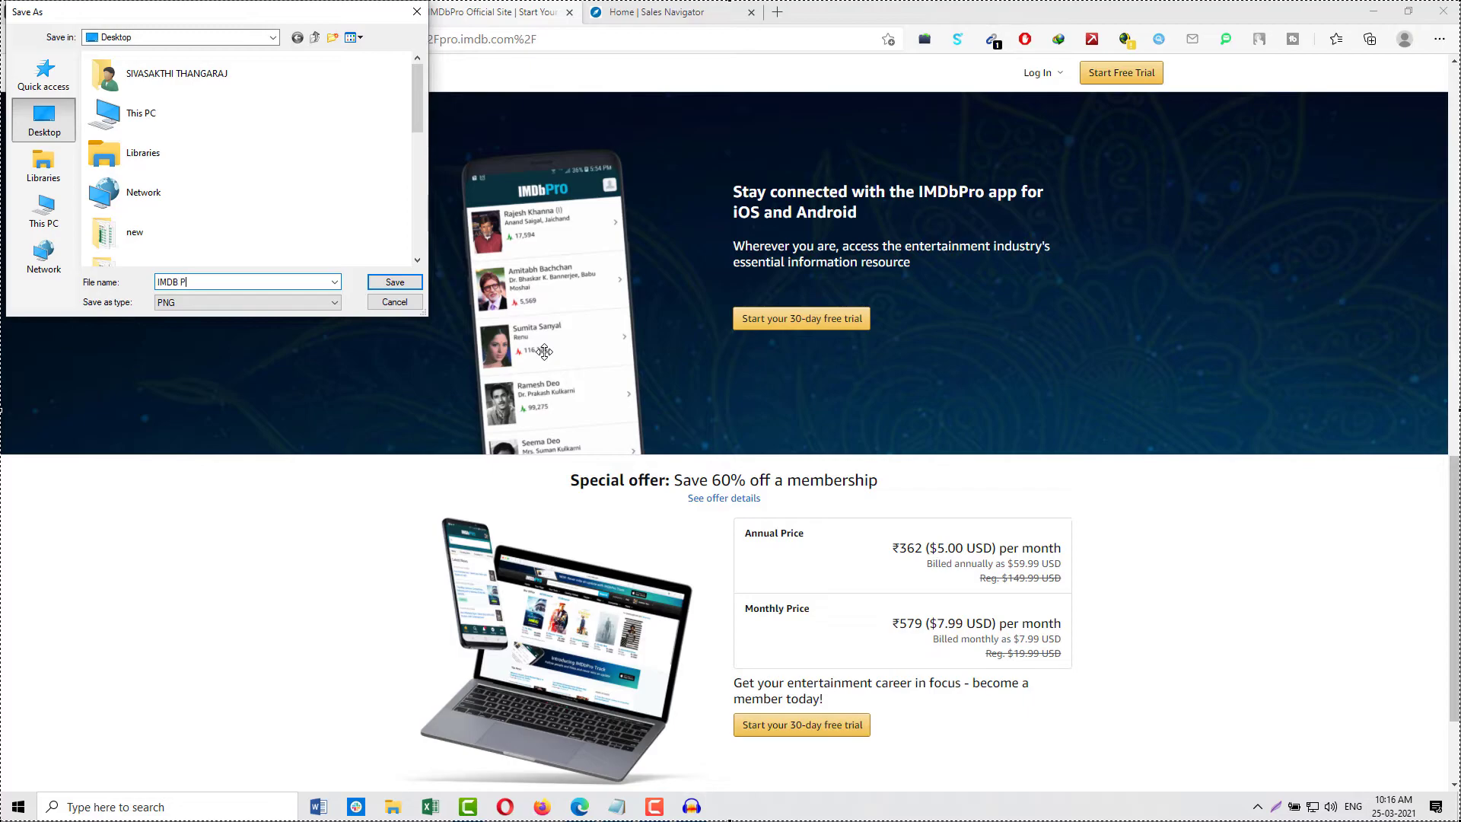
left_click(395, 282)
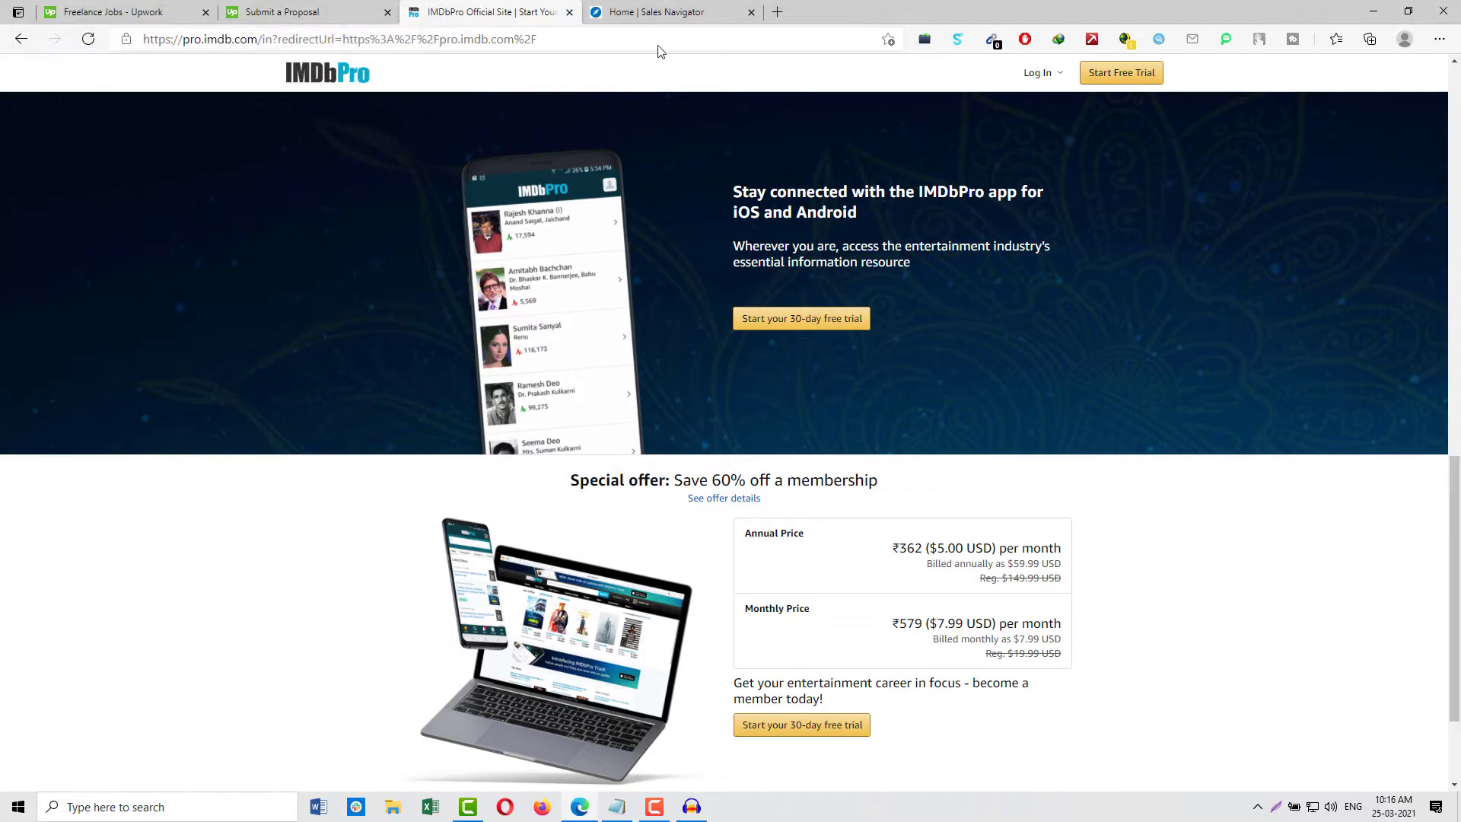
Capture the whole screen showing the LinkedIn Sales Navigator homepage and save it to the Desktop as a PNG named LSN.
left_click(651, 11)
key("Print")
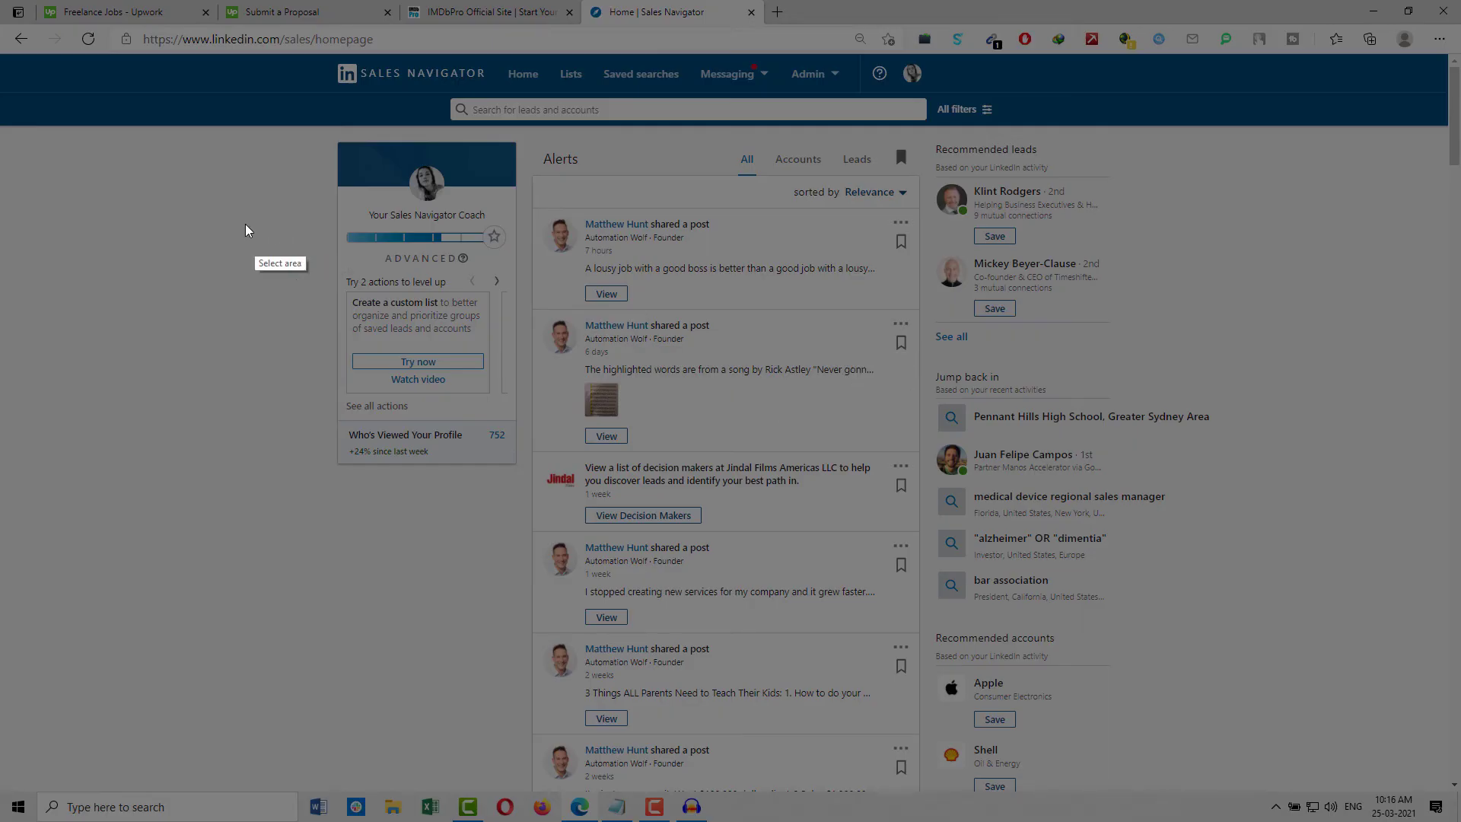
left_click_drag(6, 4, 1460, 820)
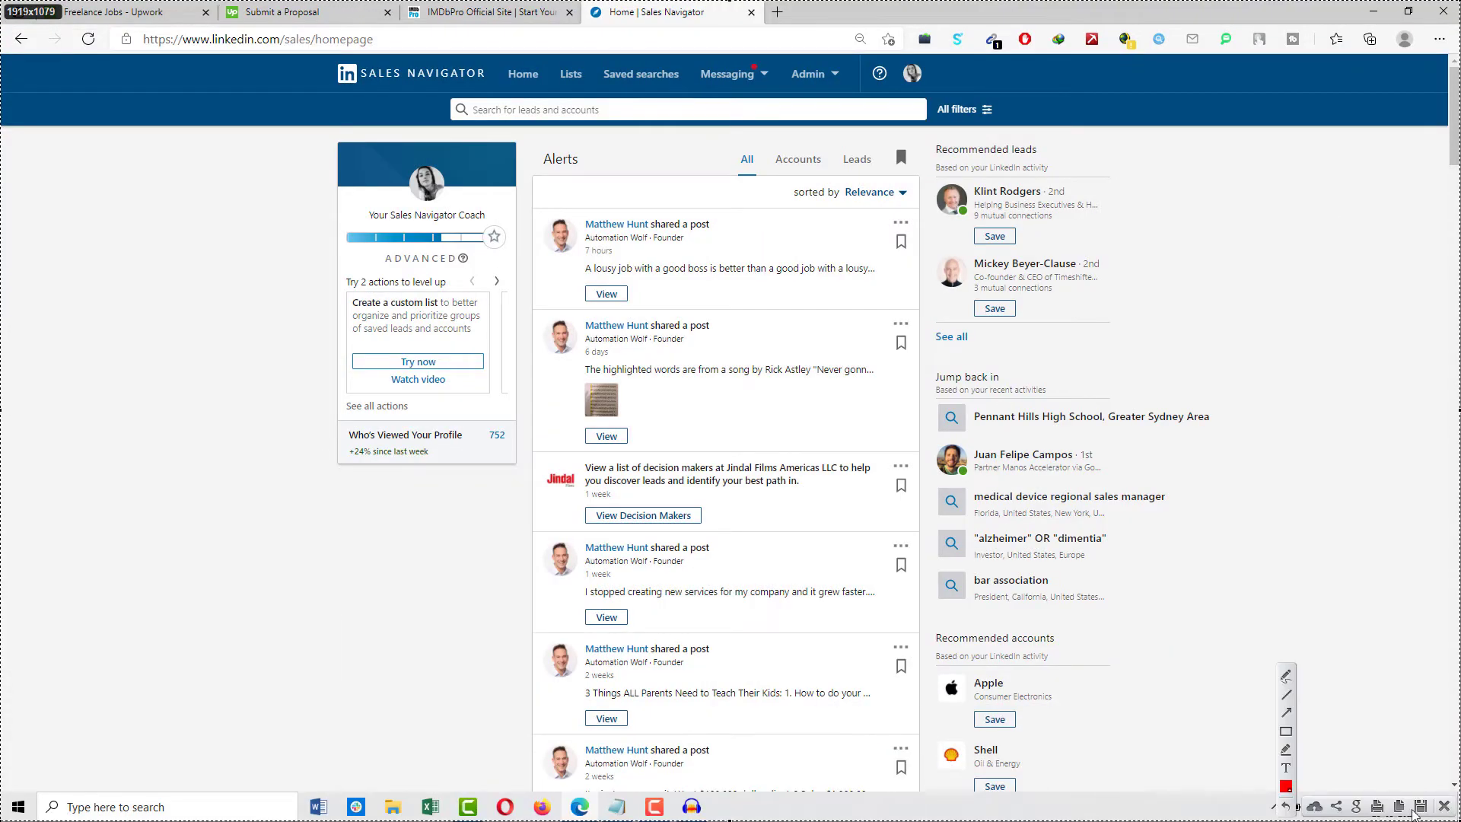
key("ctrl+s")
type("LSN")
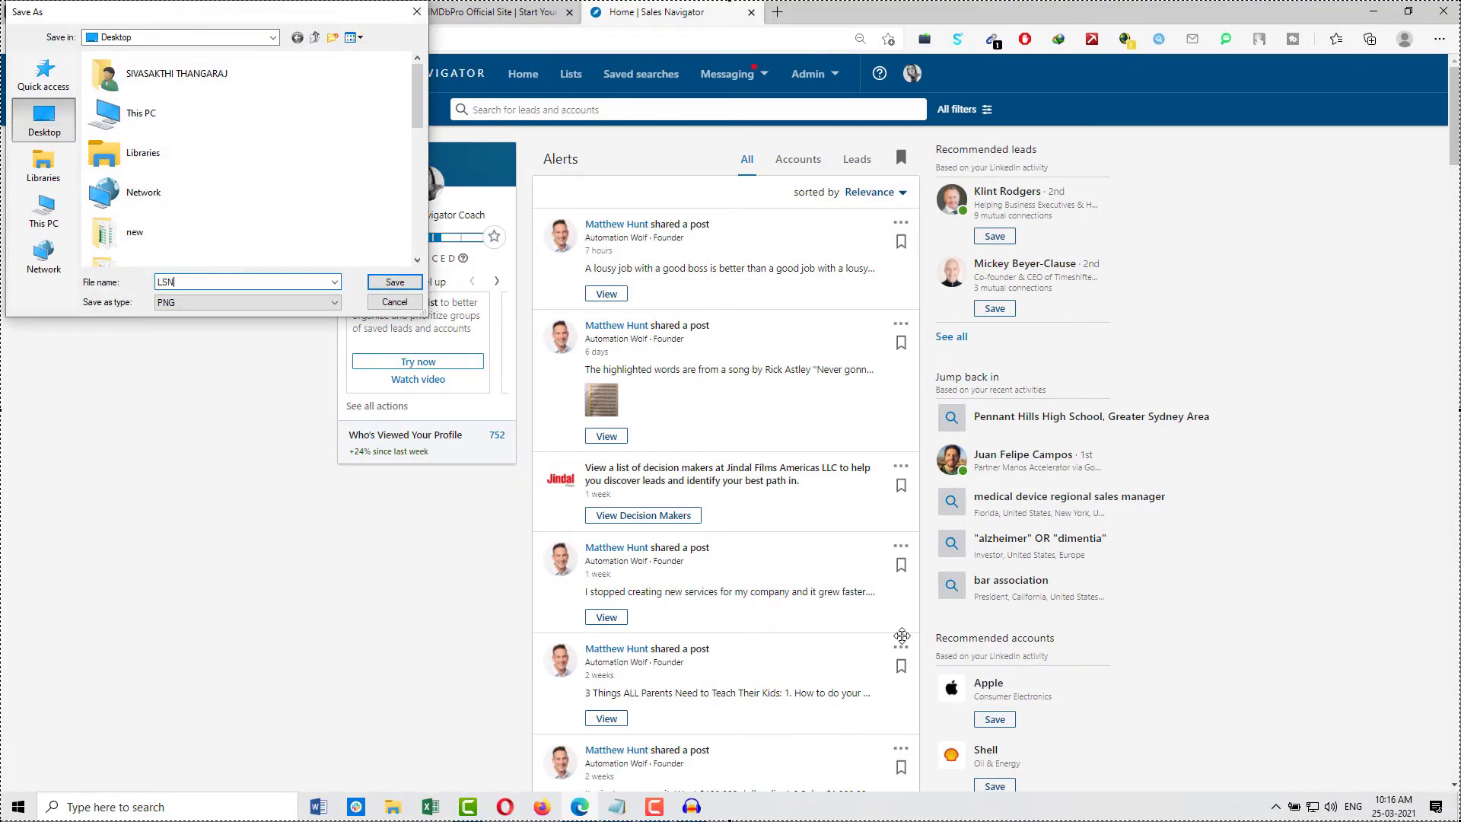
key("Return")
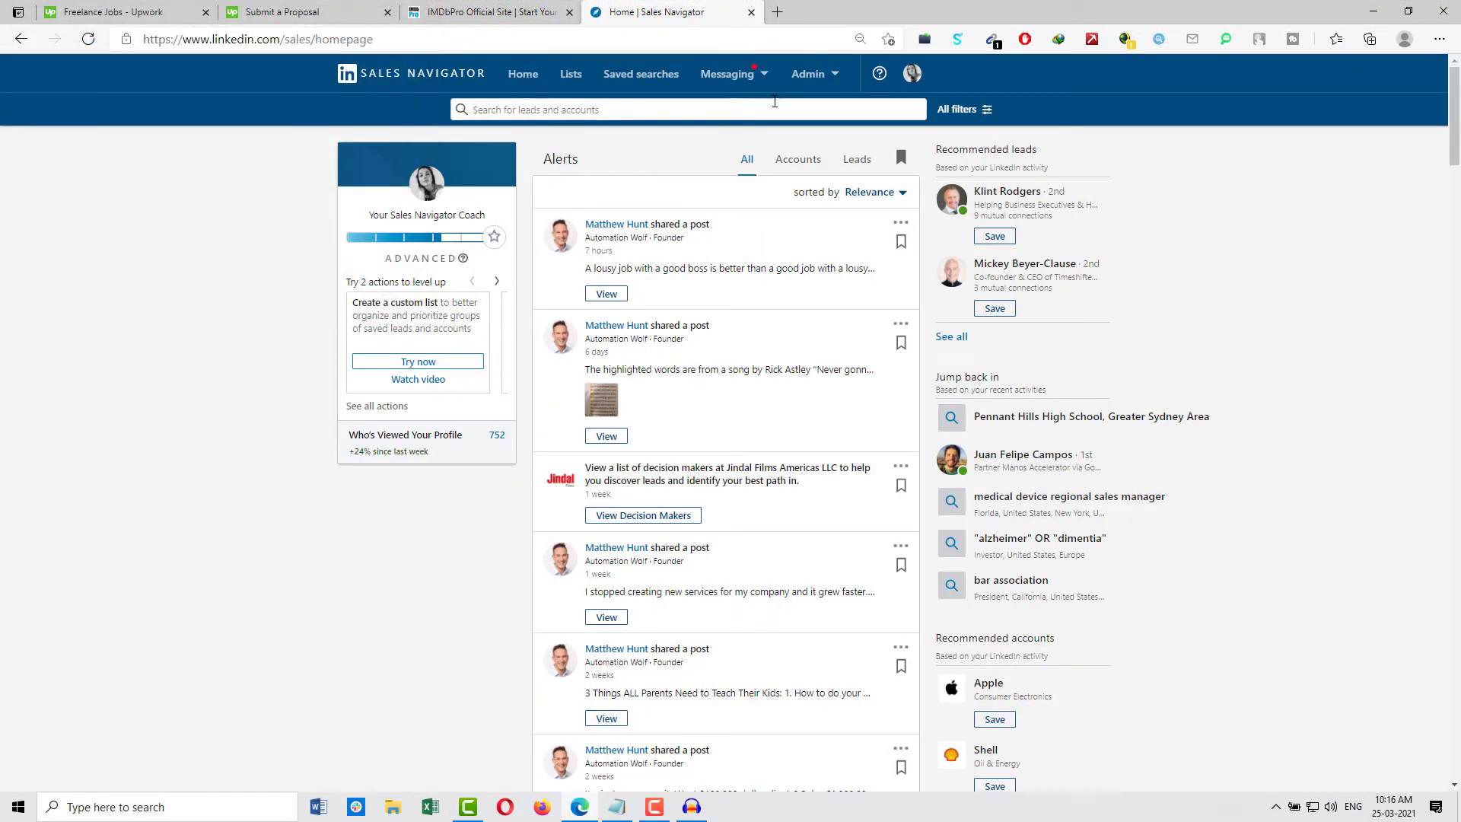
Attach LSN.png and IMDB PRO.png from the Desktop to the Upwork proposal.
left_click(305, 12)
scroll(456, 433, "down", 2)
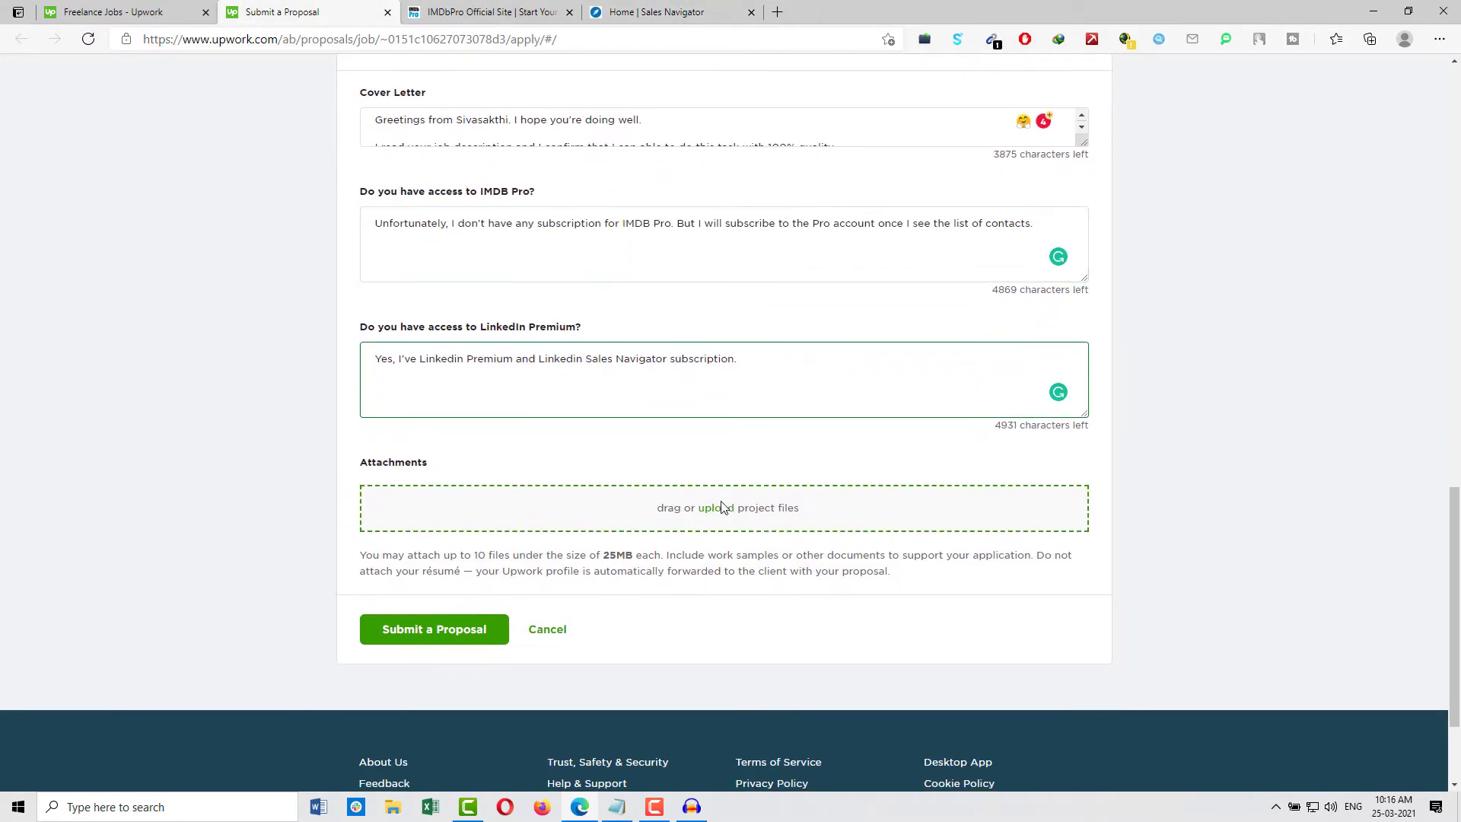
left_click(716, 508)
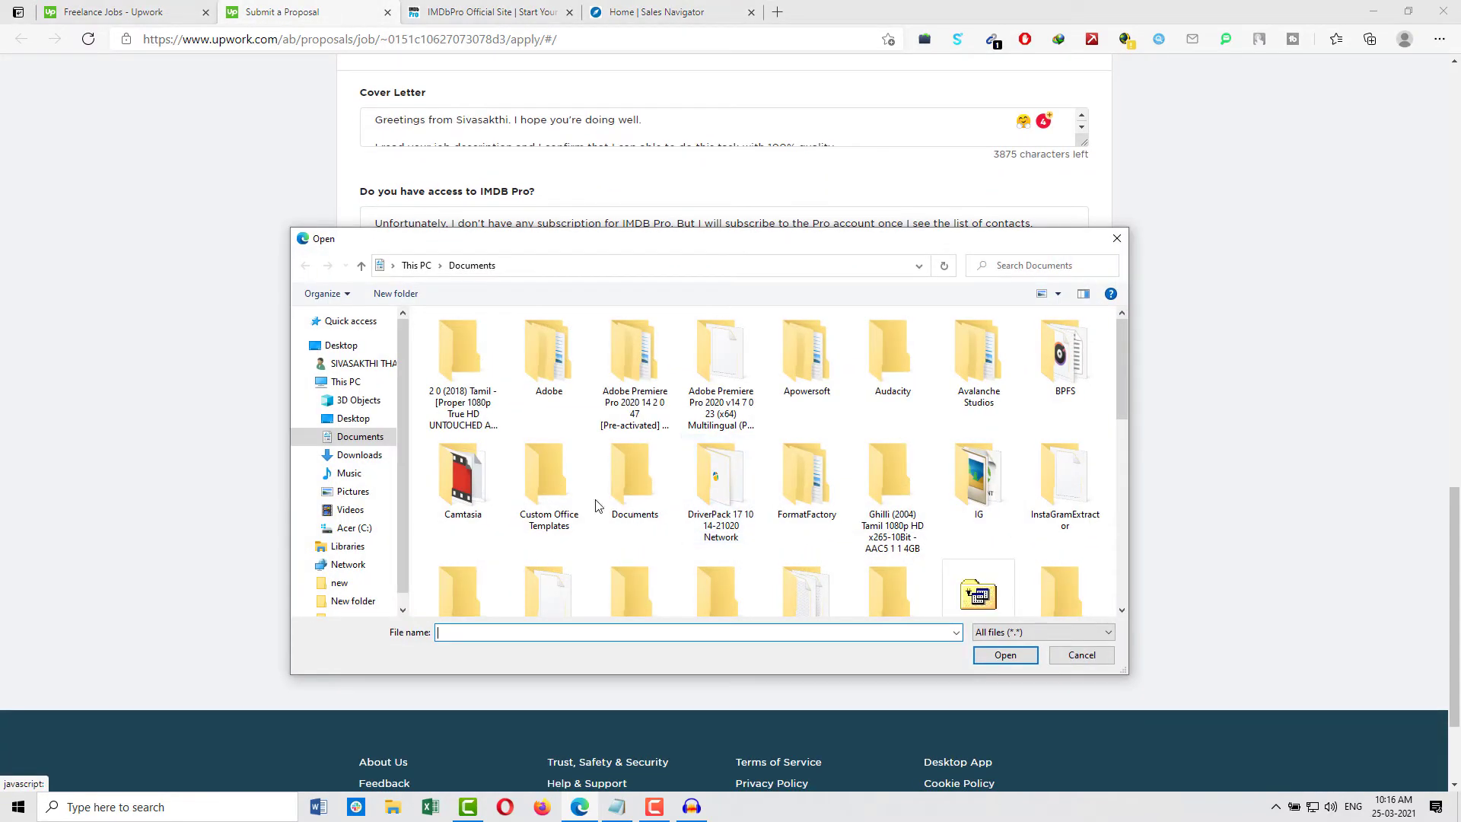
left_click(352, 417)
scroll(824, 422, "down", 3)
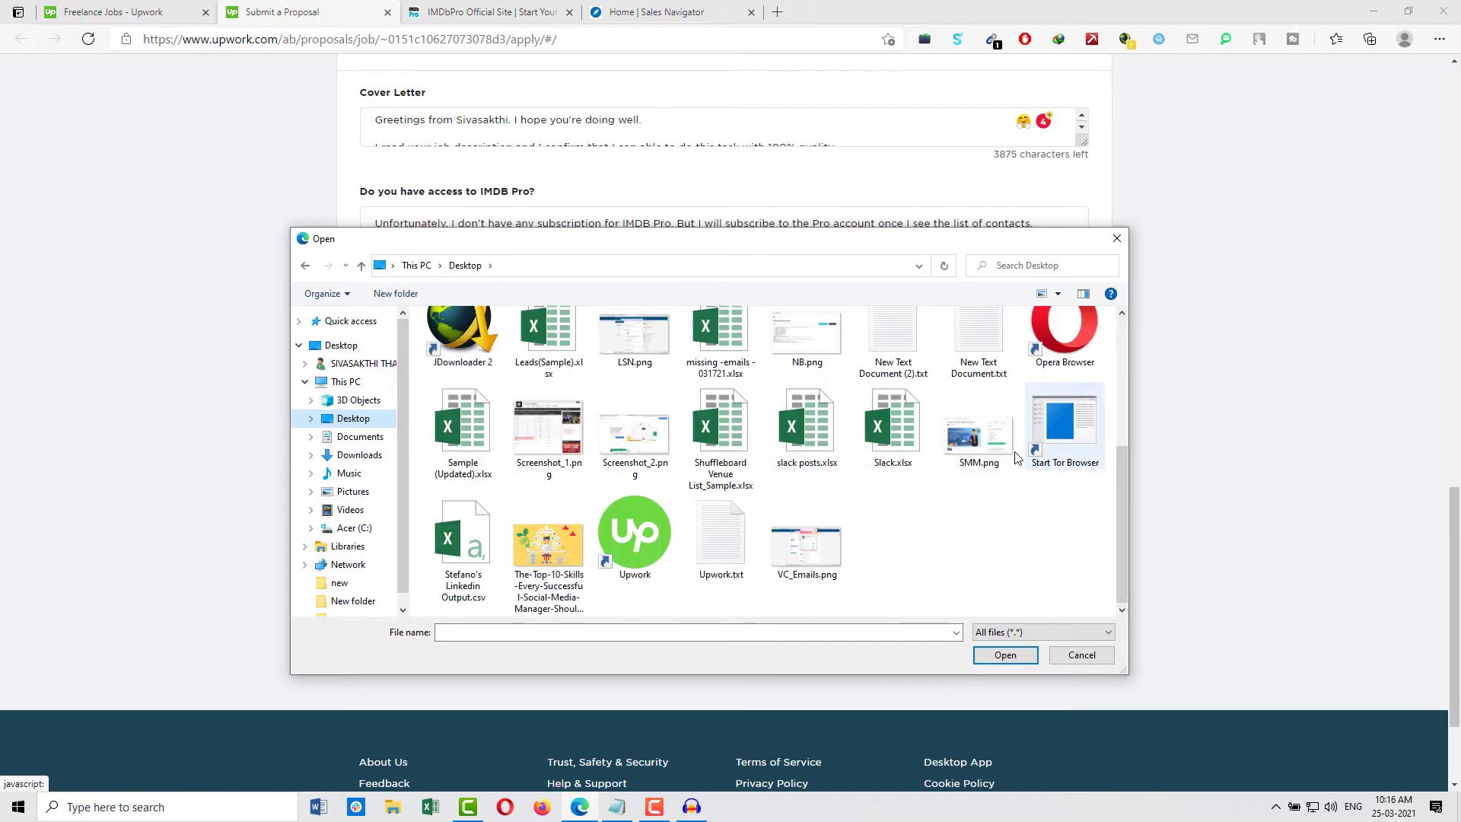
left_click(635, 339)
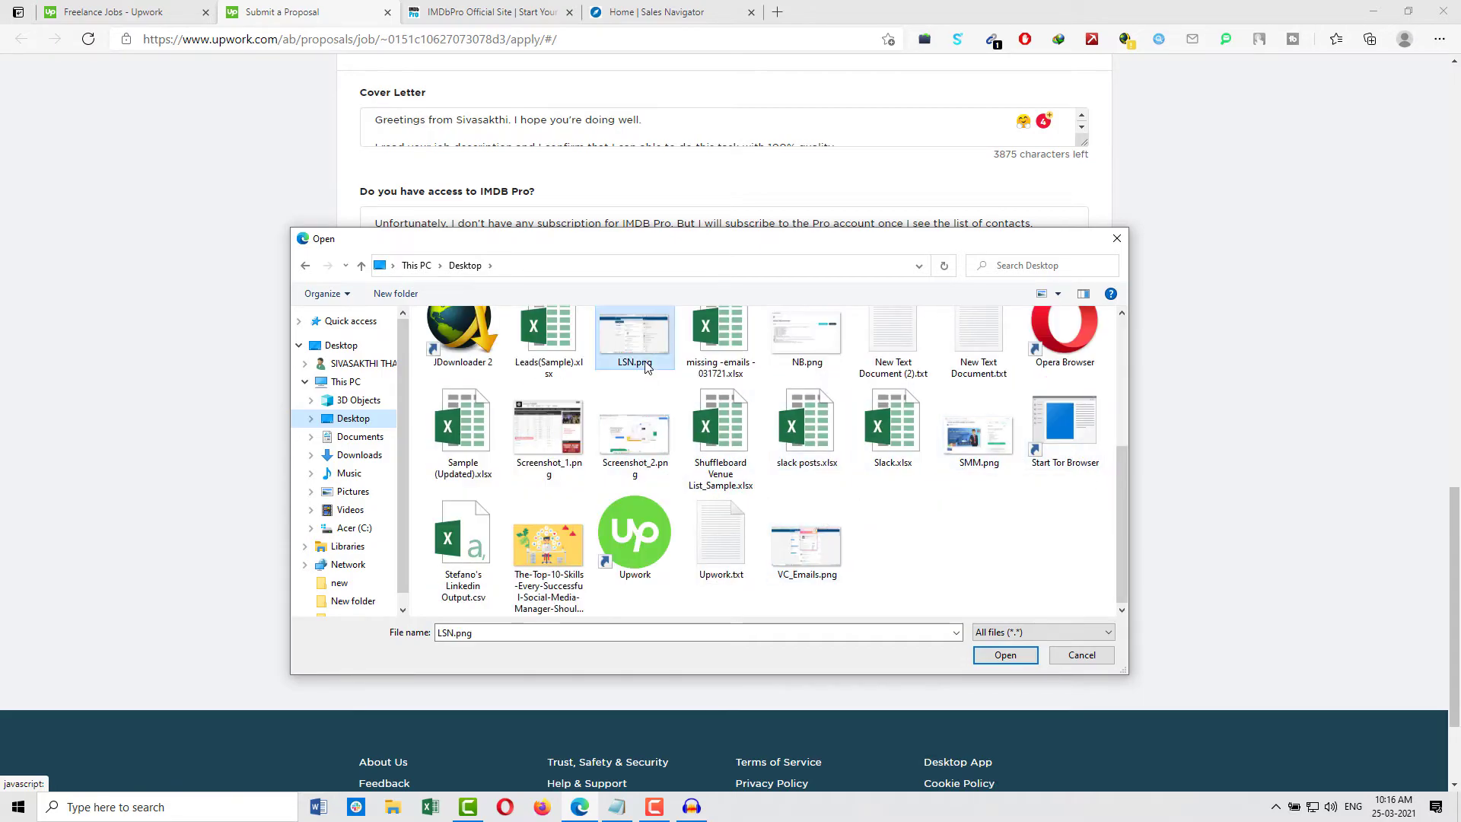
scroll(685, 380, "up", 2)
left_click(634, 354, "ctrl")
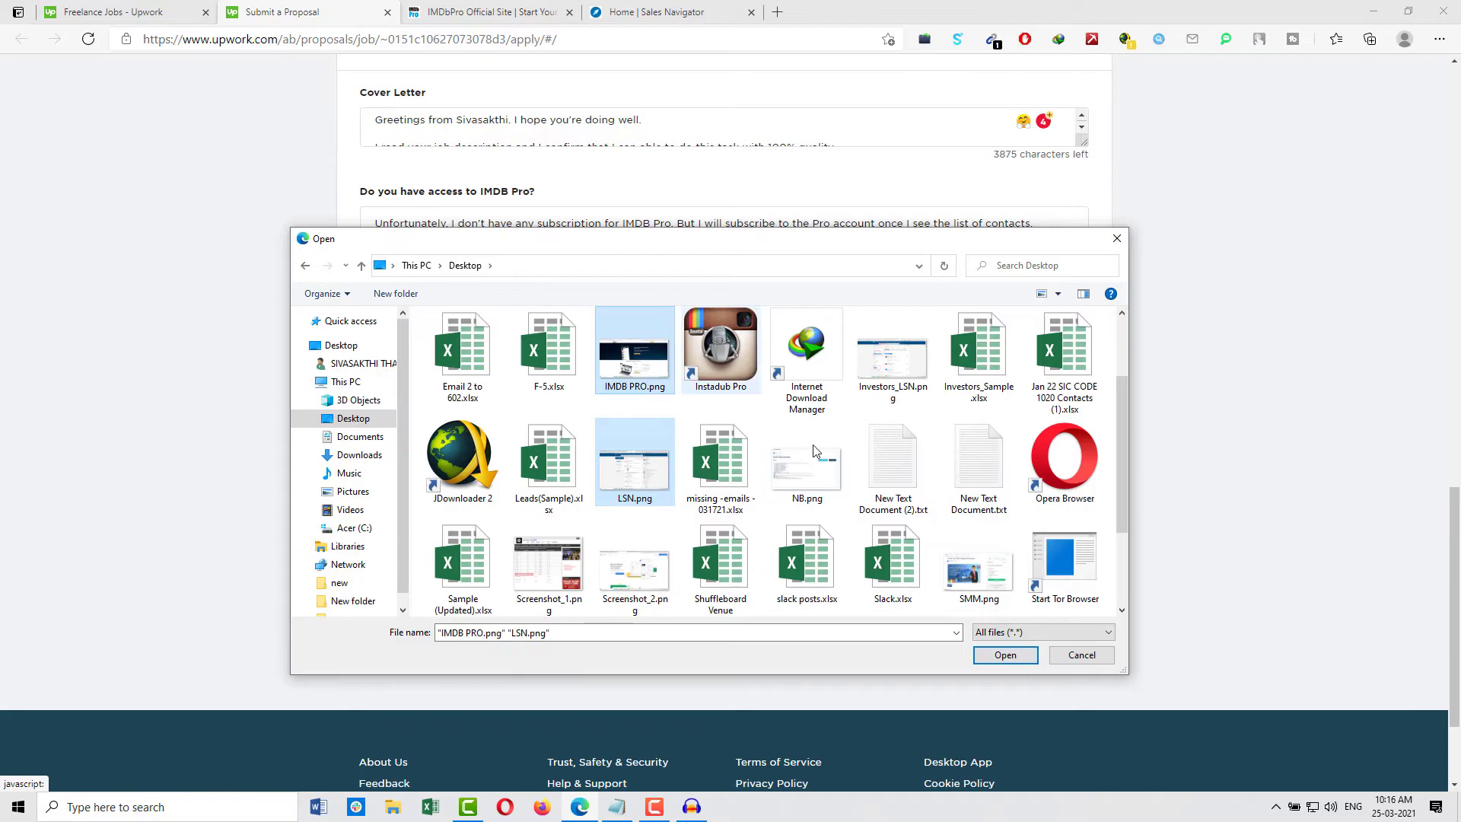
left_click(1005, 655)
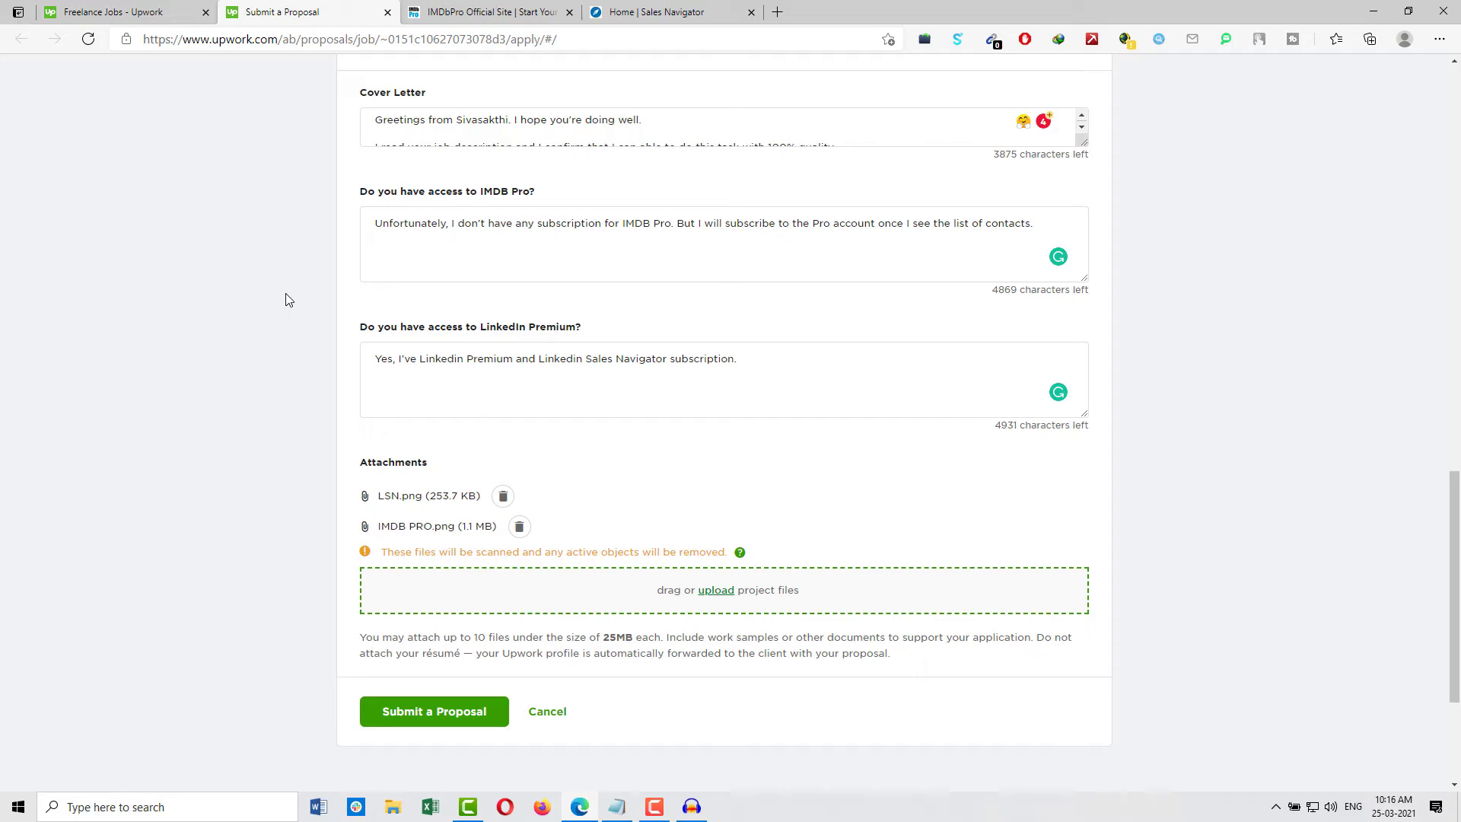
Review the whole proposal, including profile, job details, payment terms, duration, cover letter, both answers and attachments.
scroll(287, 299, "up", 15)
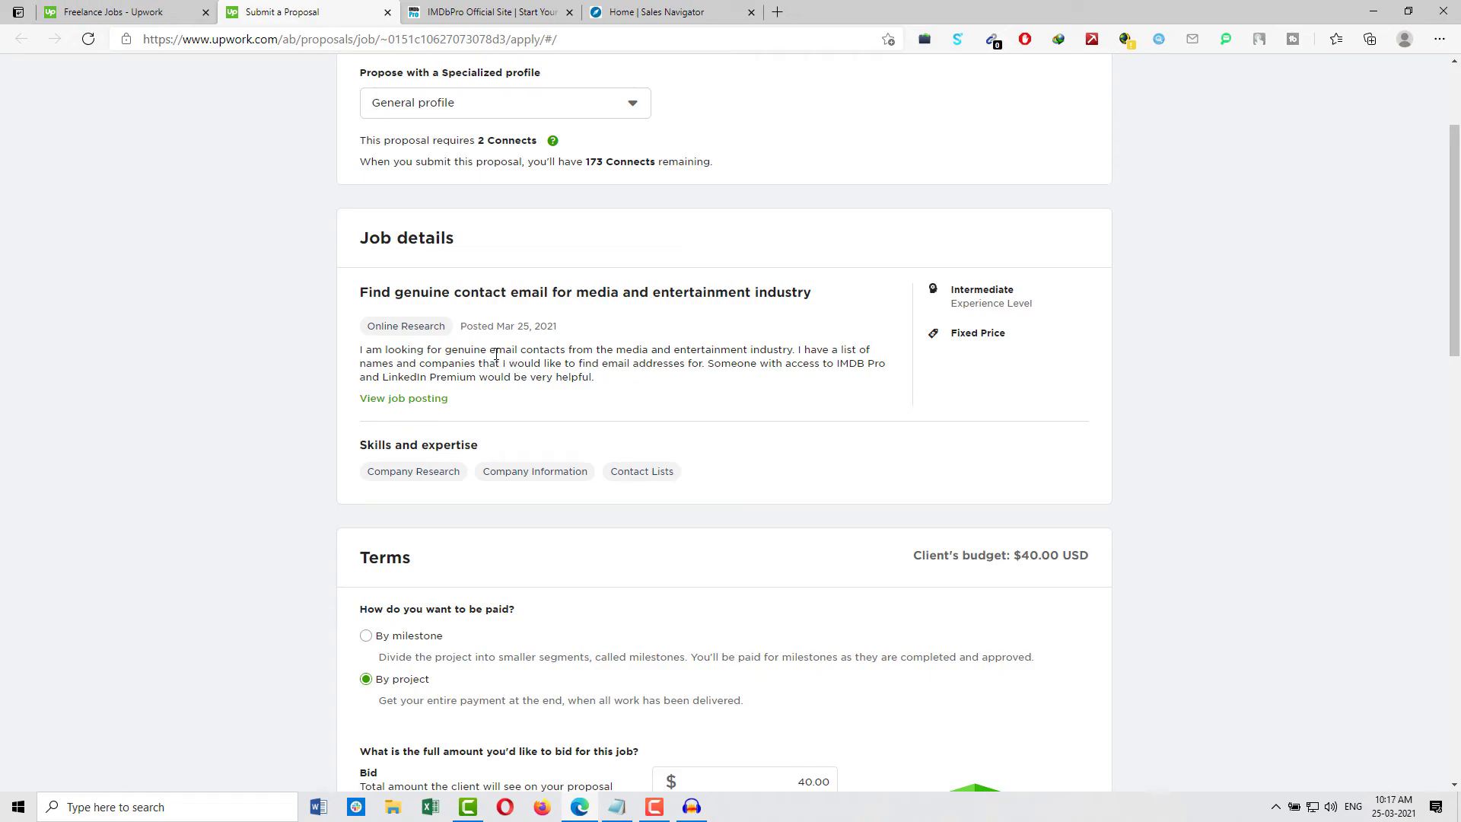
scroll(466, 365, "up", 3)
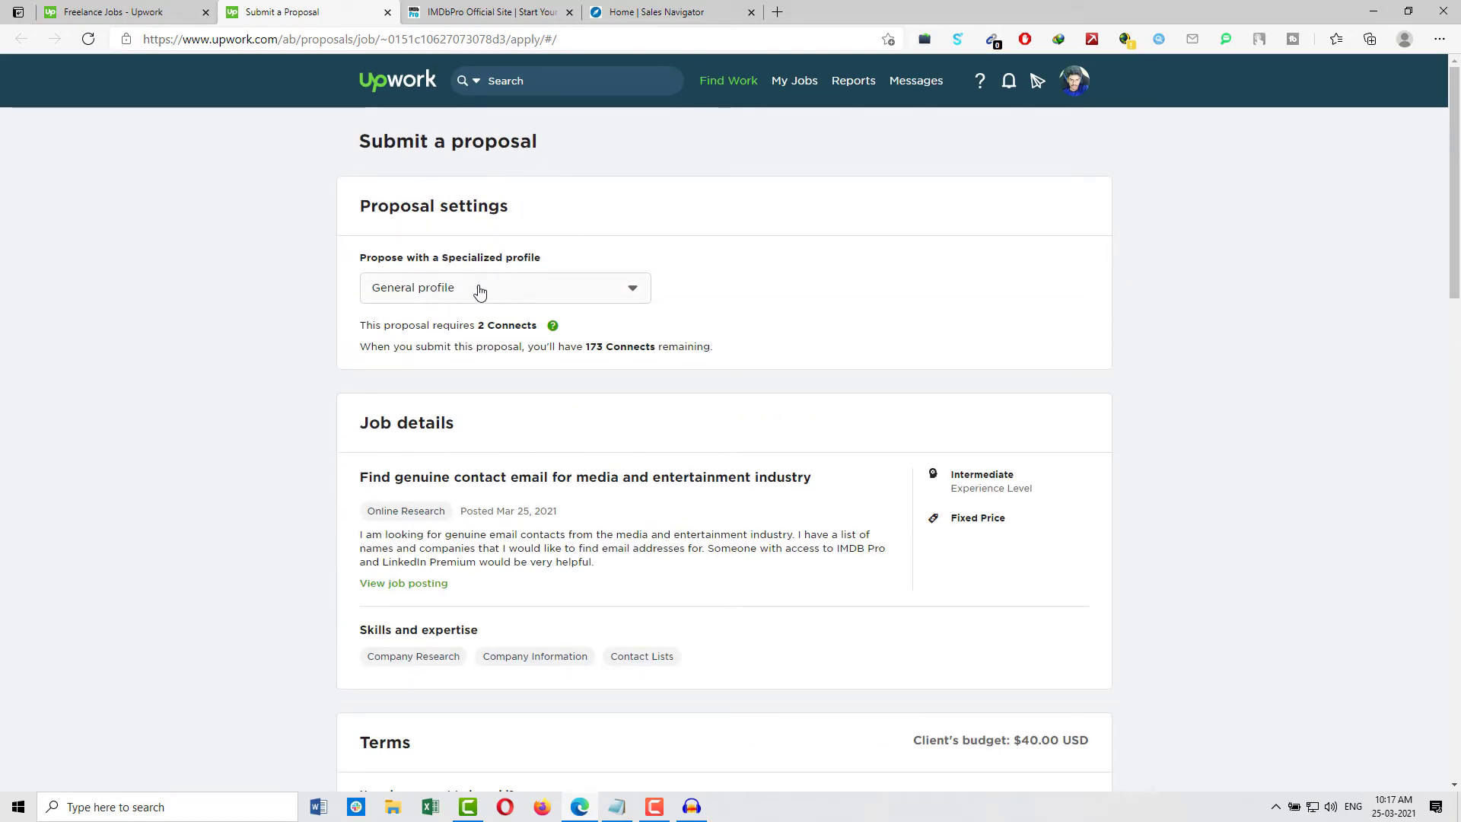
scroll(510, 319, "down", 4)
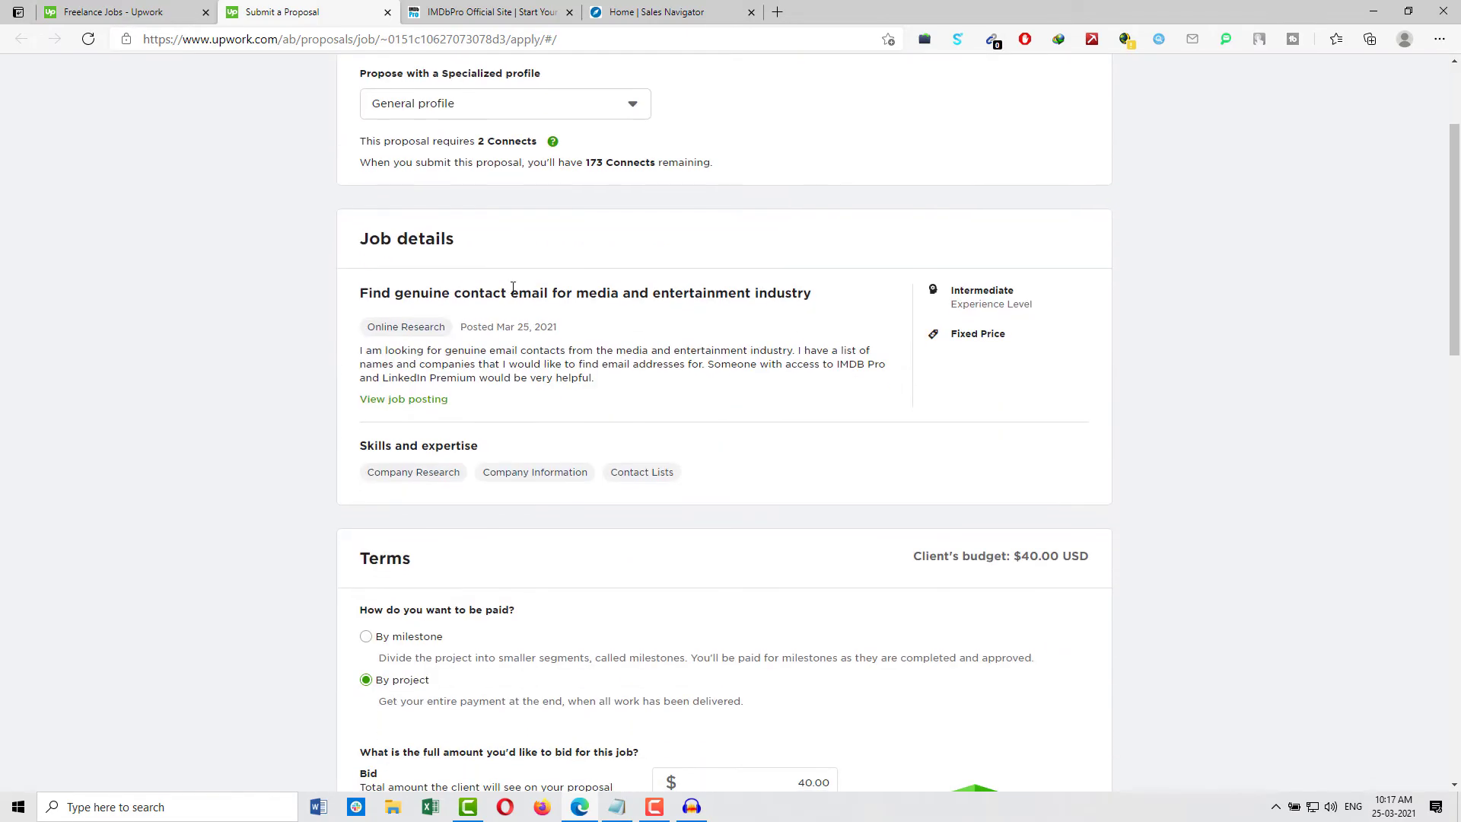
scroll(530, 308, "down", 3)
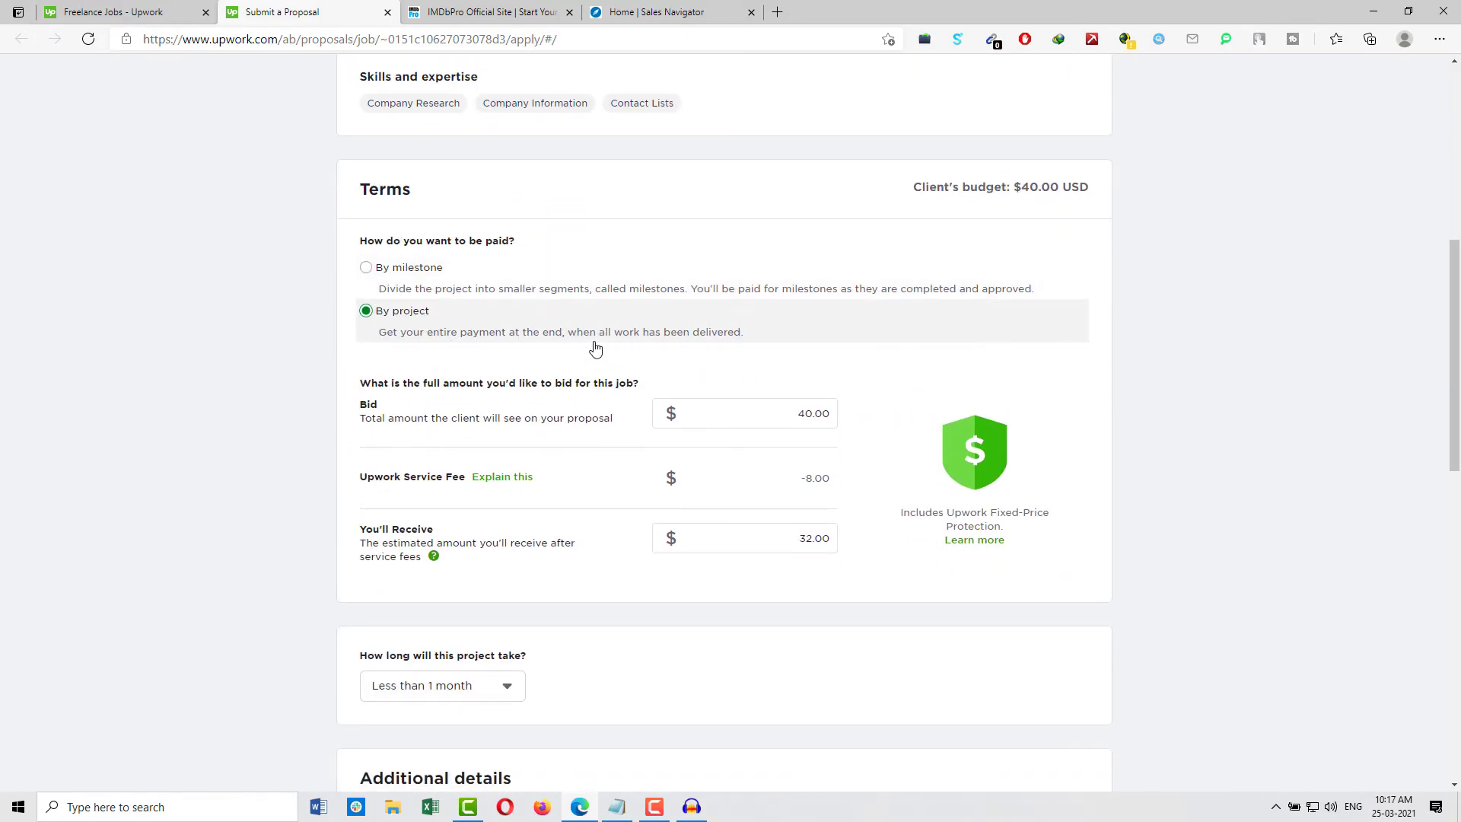
scroll(792, 449, "down", 5)
left_click(489, 330)
left_click(439, 416)
scroll(443, 391, "down", 2)
left_click(443, 393)
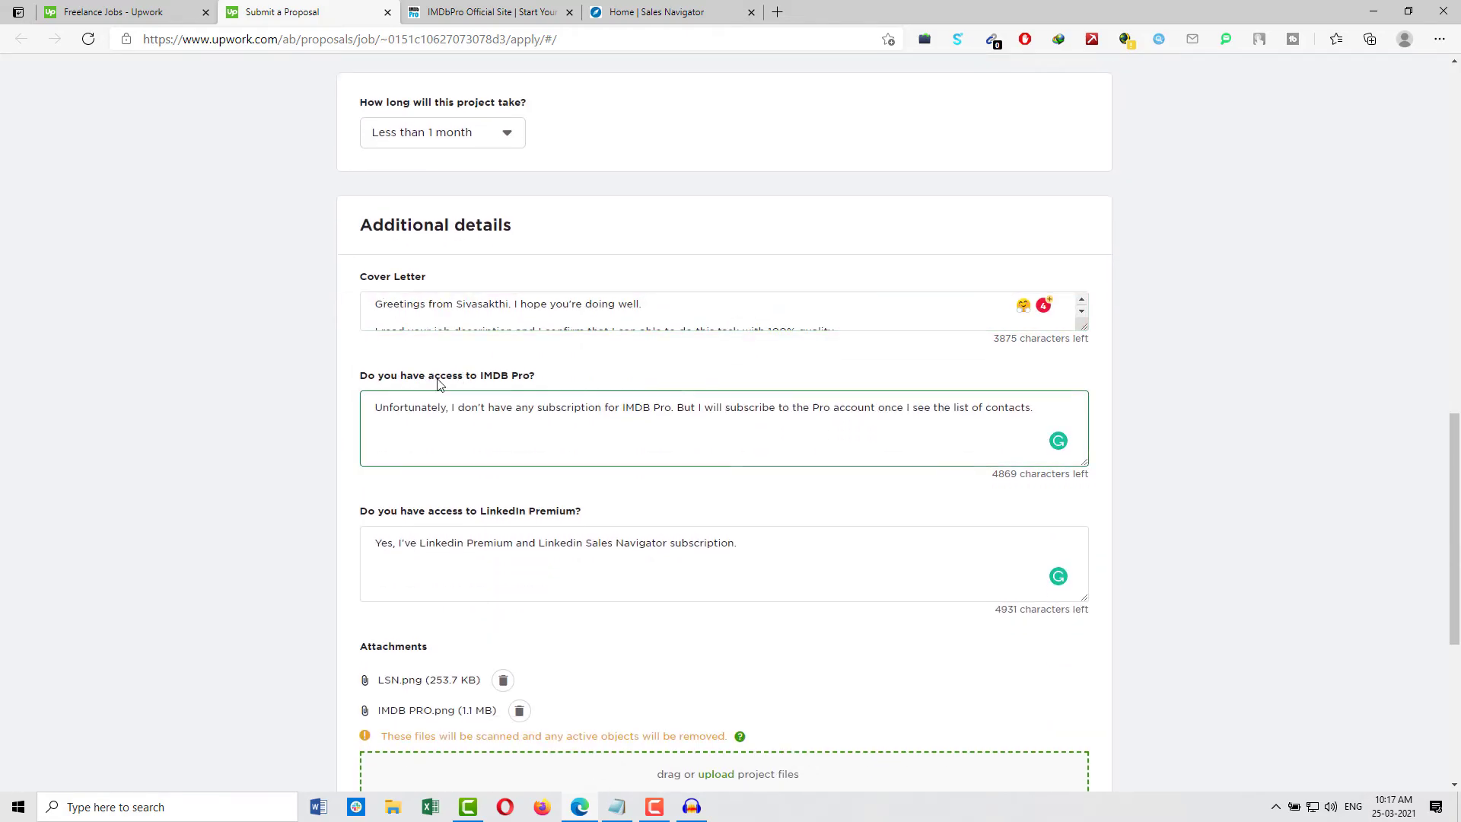
scroll(392, 493, "down", 2)
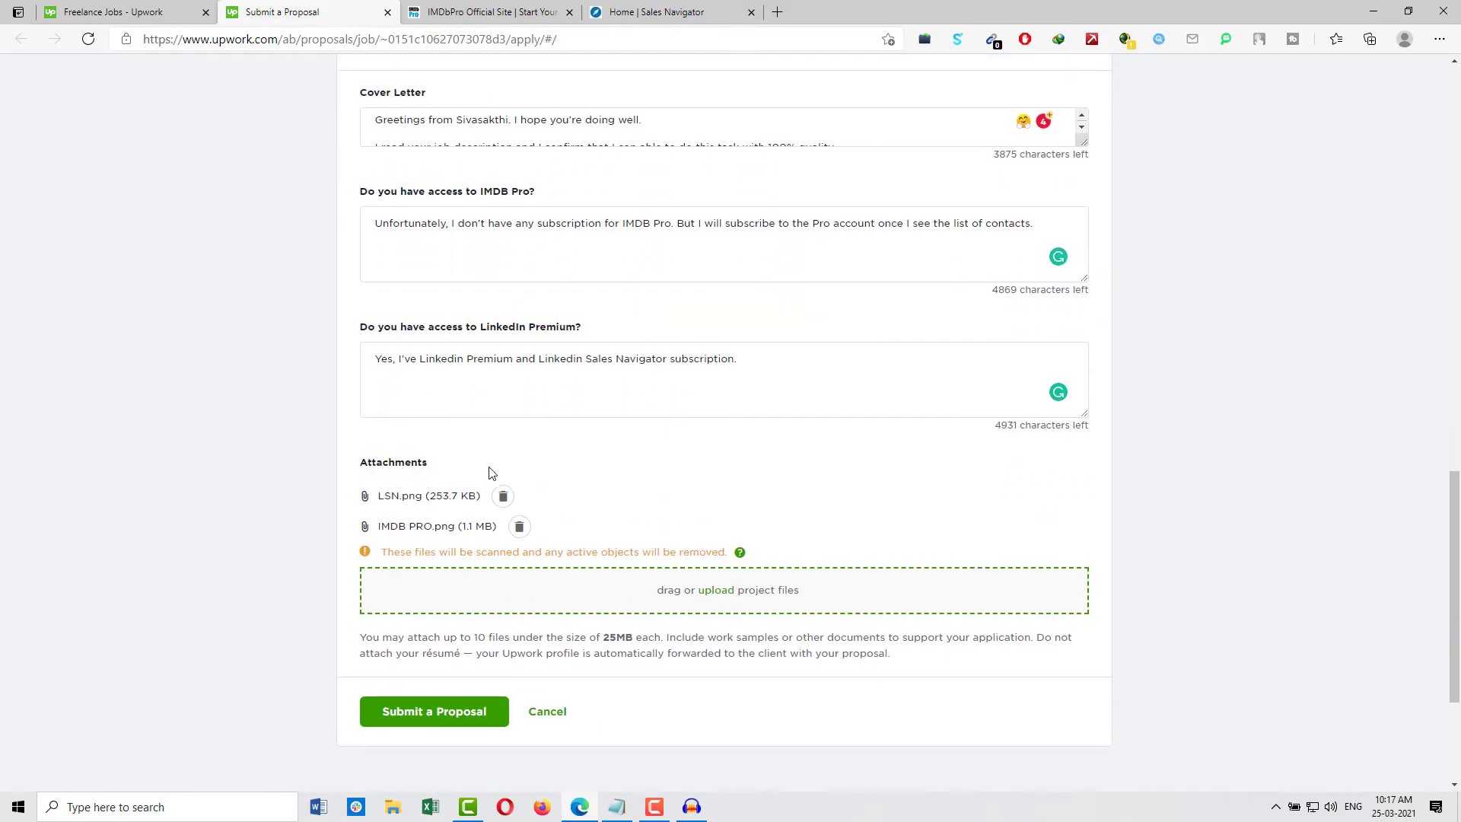
Submit the proposal and accept the fixed-price project conditions with "Yes, I understand.".
left_click(413, 711)
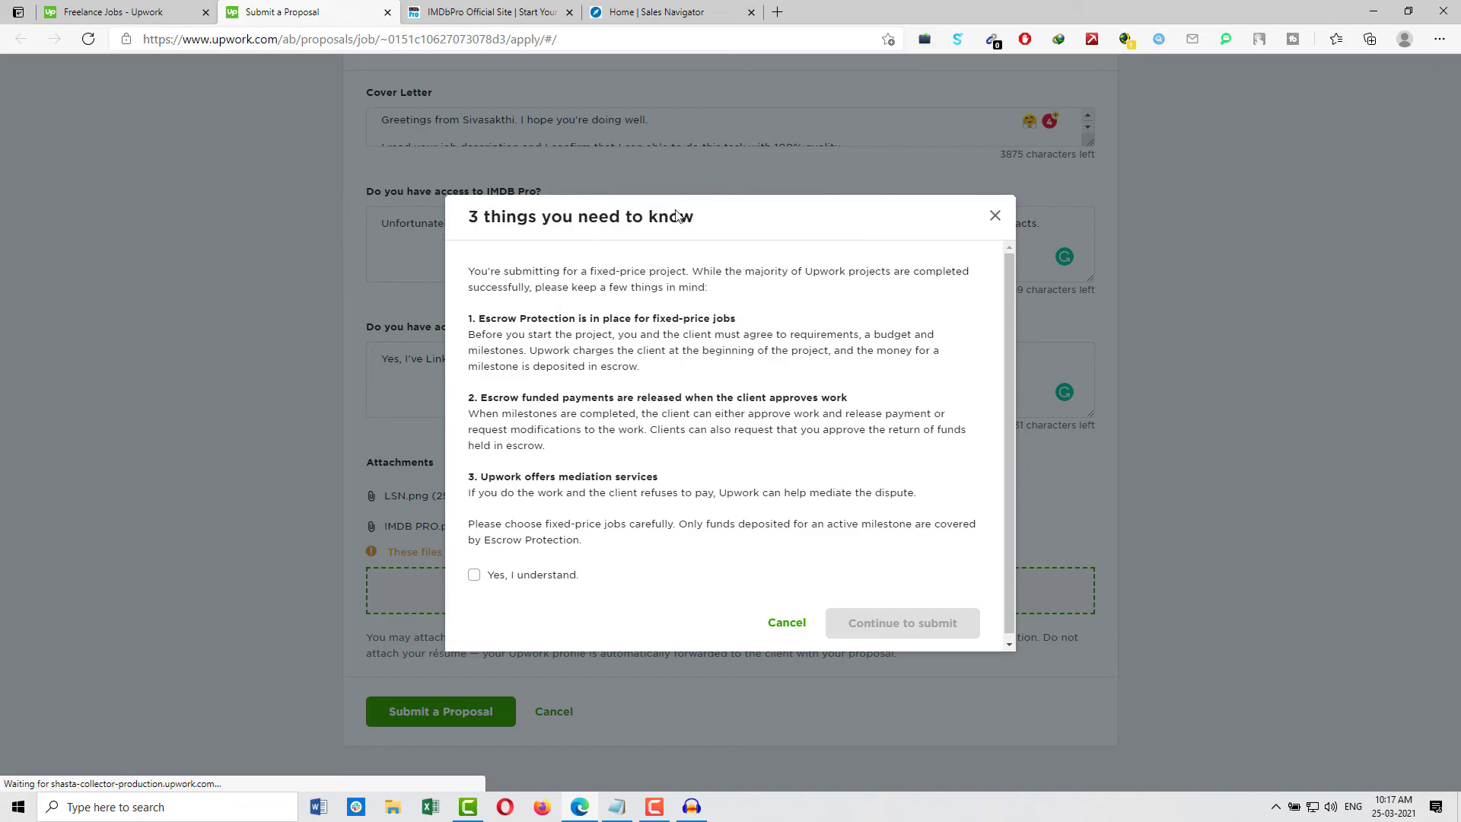
left_click(475, 575)
left_click(898, 632)
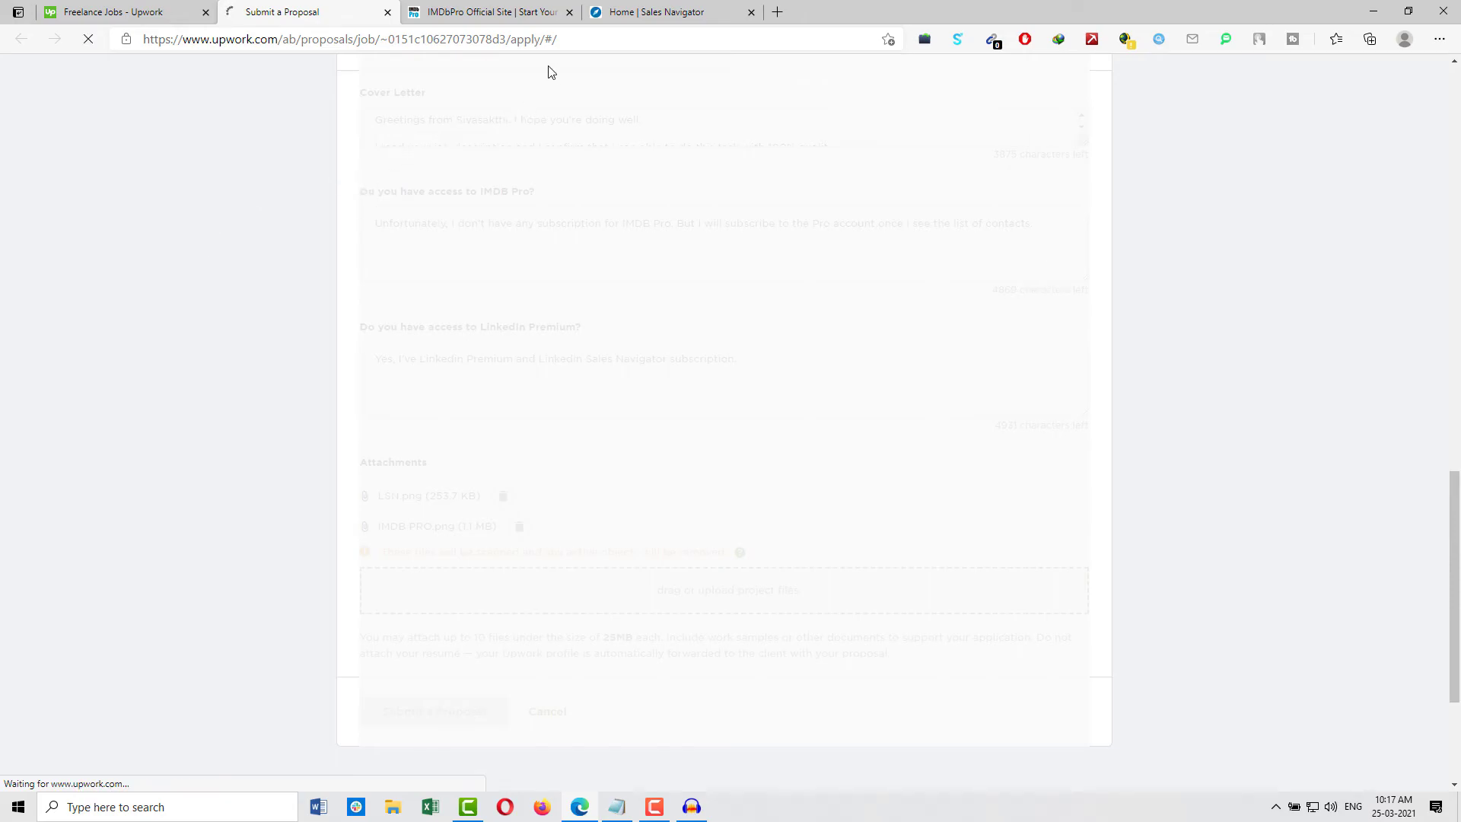
Check the submission confirmation and look through the proposal details with the proposed terms.
left_click_drag(490, 42, 530, 42)
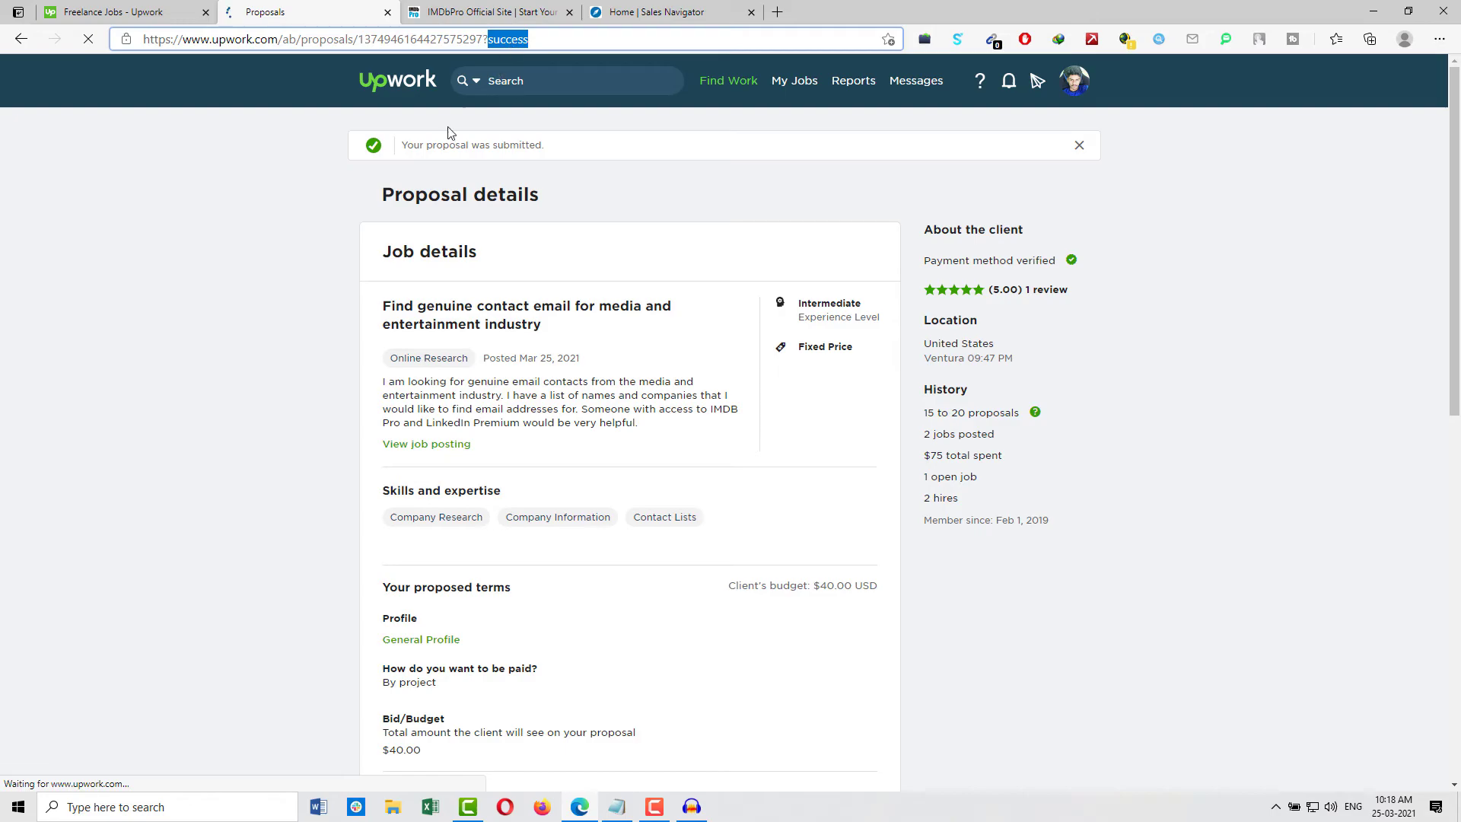
left_click_drag(401, 145, 541, 146)
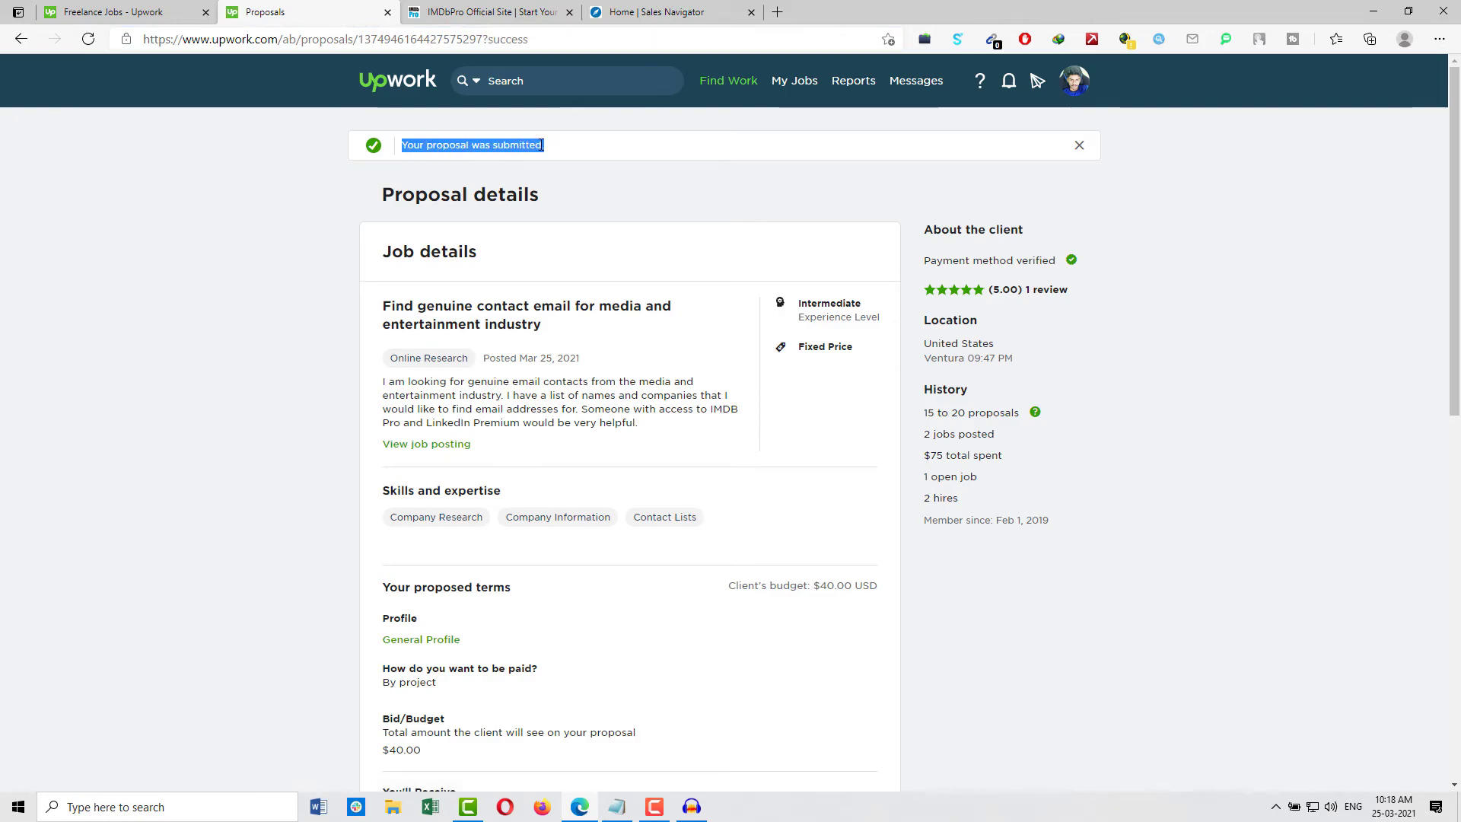
left_click(538, 145)
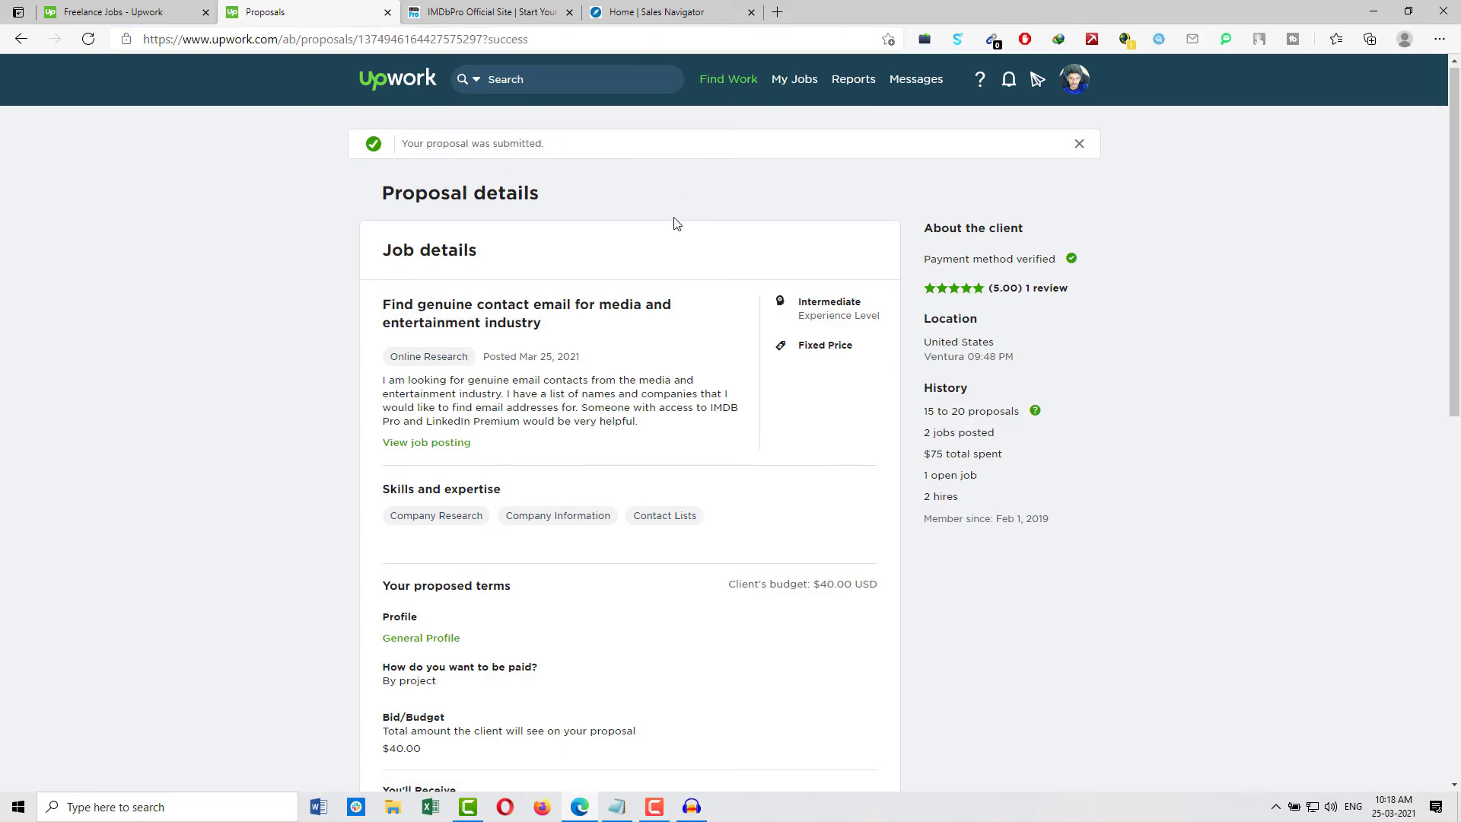
scroll(675, 223, "down", 5)
scroll(675, 223, "up", 3)
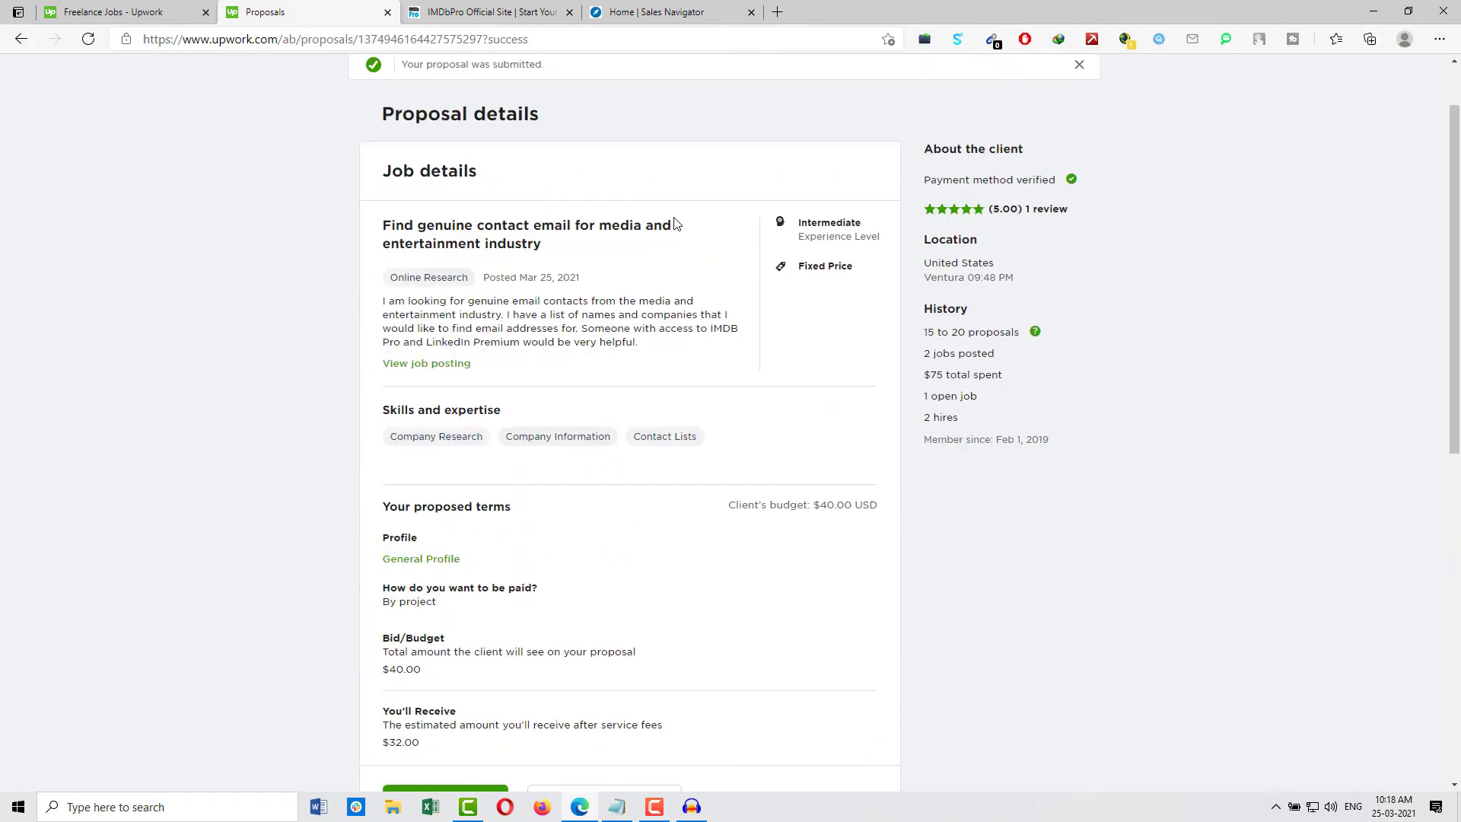
scroll(675, 223, "up", 3)
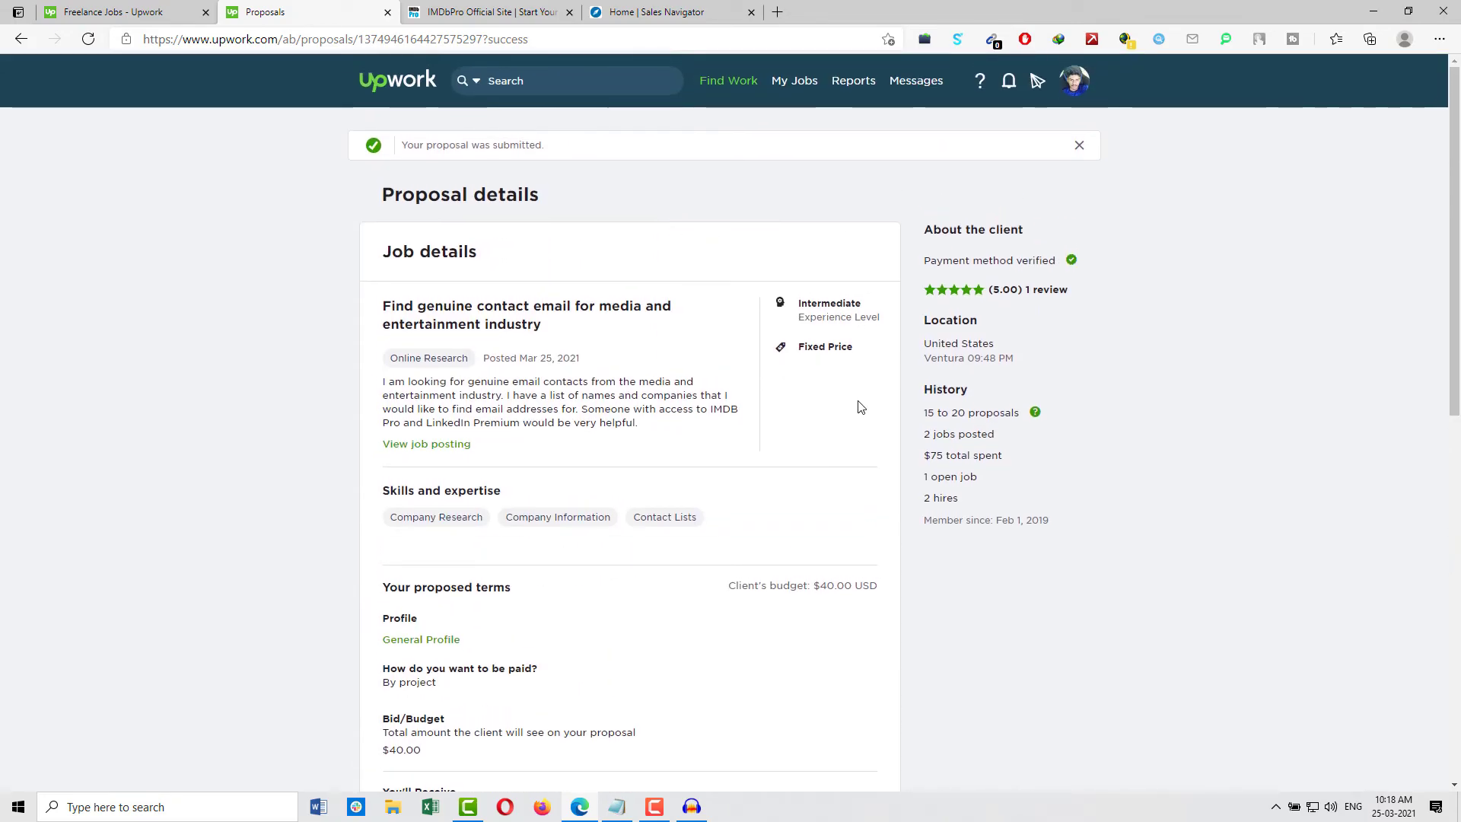
Open the original job posting from the proposal details and check the number of proposals in its activity section.
left_click(449, 447)
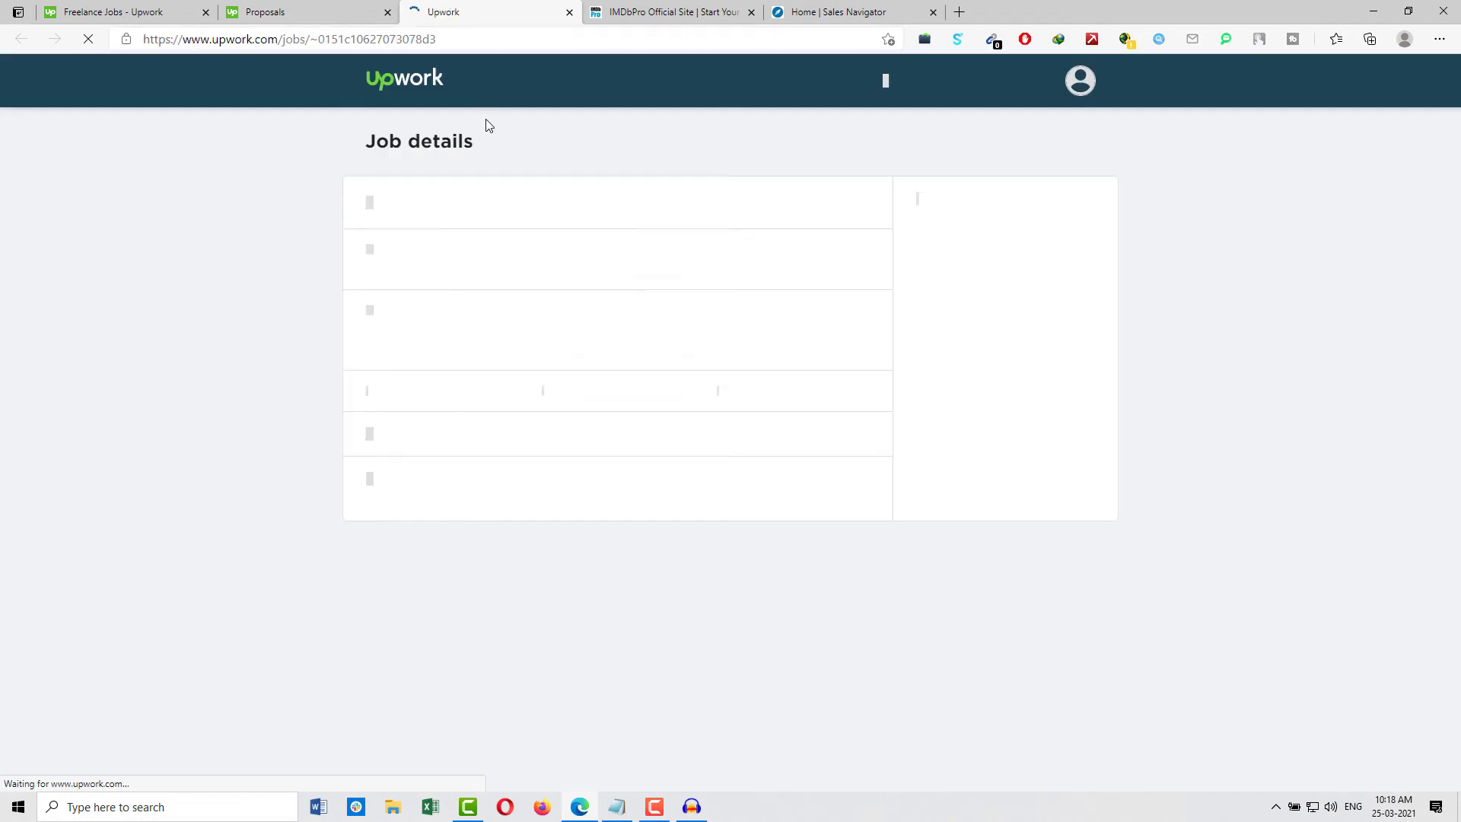
scroll(260, 297, "down", 4)
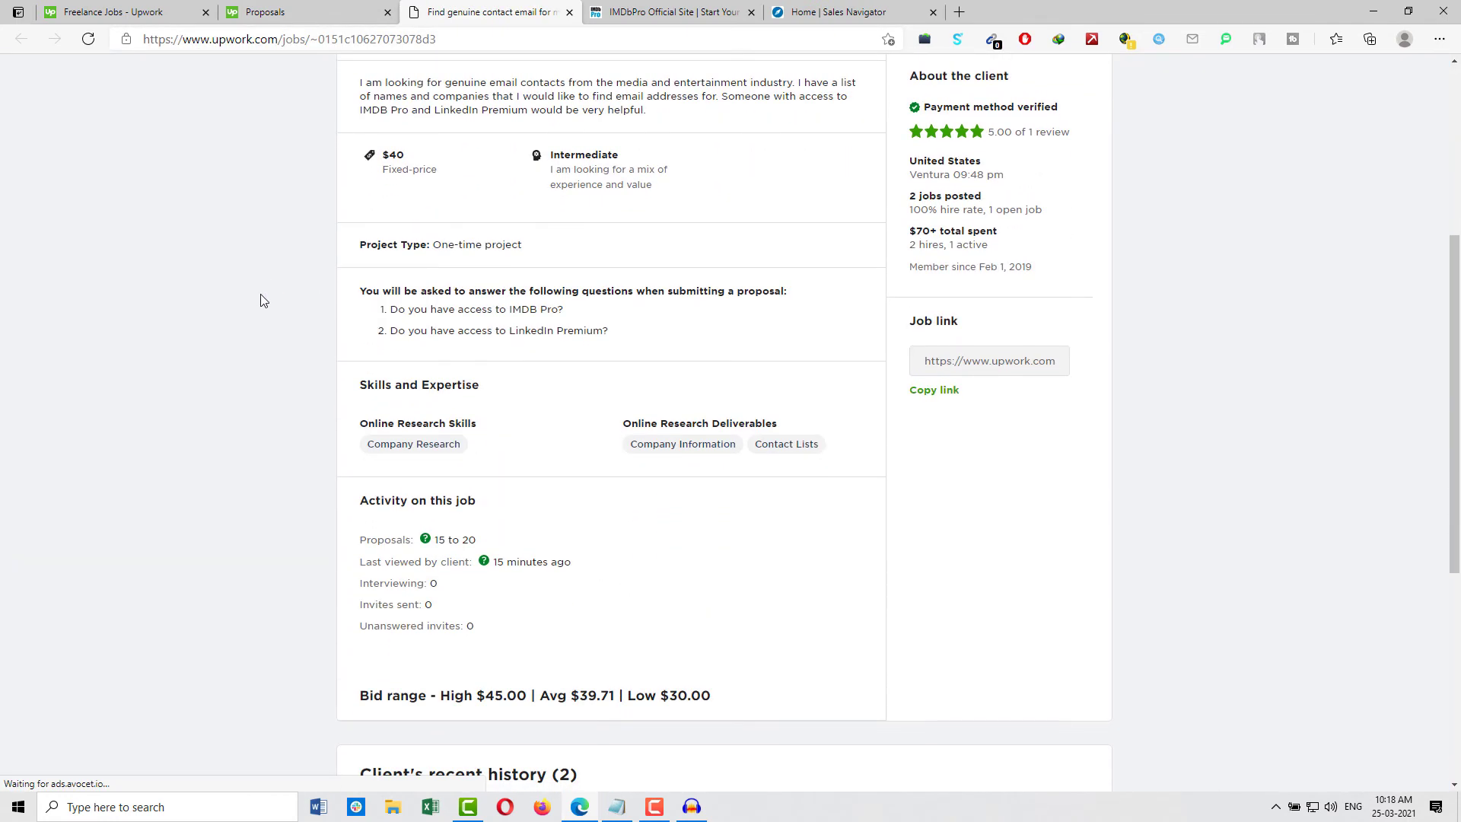
scroll(459, 351, "down", 3)
mouse_move(472, 357)
left_mouse_down()
mouse_move(437, 357)
mouse_move(479, 356)
left_mouse_up()
left_click(448, 357)
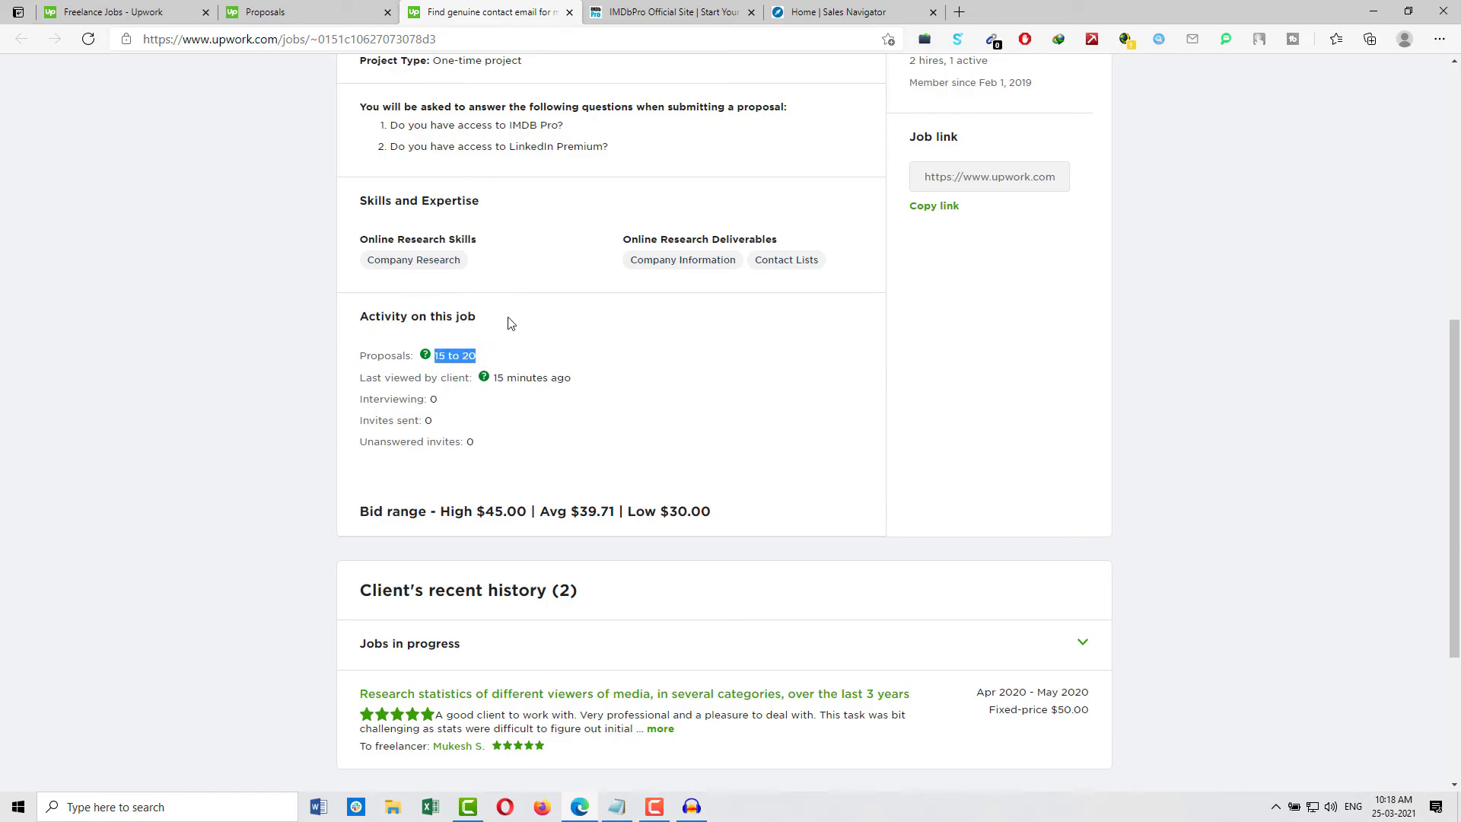
left_click(439, 356)
left_click(478, 357)
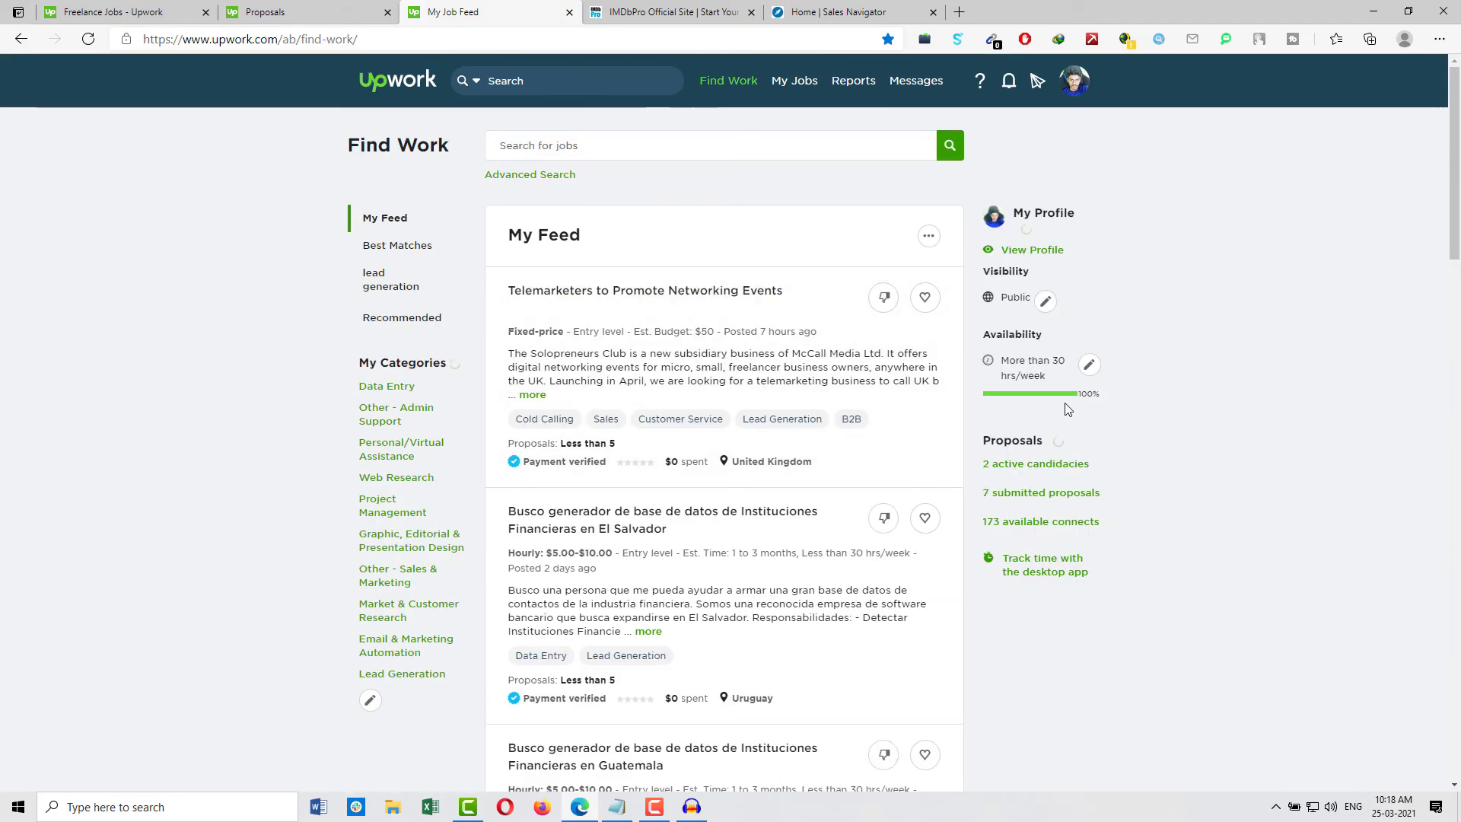
Check the submitted proposals, available connects and active candidacies on the Find Work page.
left_click_drag(1110, 498, 987, 485)
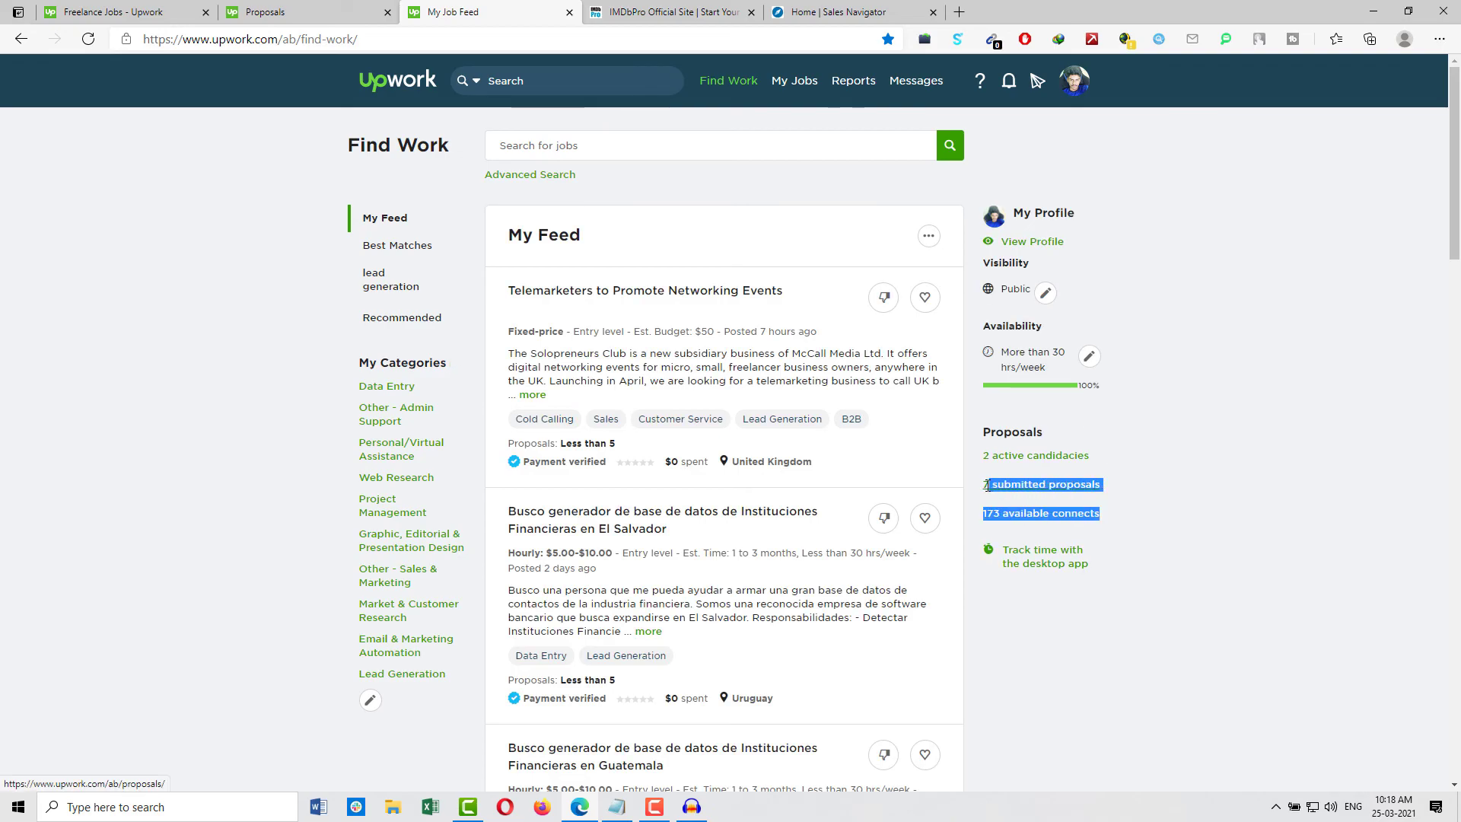
left_click(1183, 493)
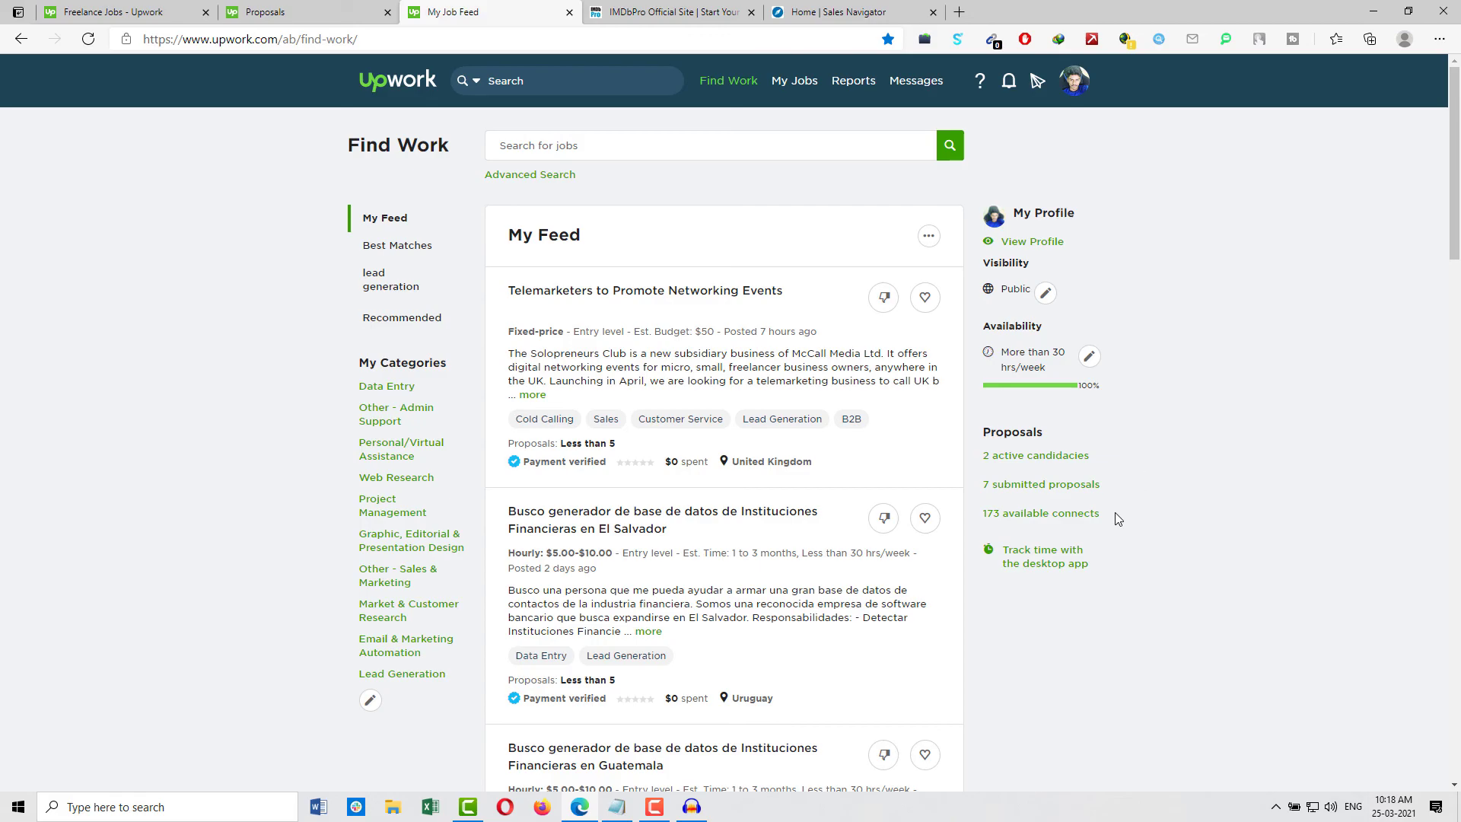
left_click_drag(1109, 512, 981, 513)
left_click(1142, 487)
left_click_drag(1145, 455, 982, 455)
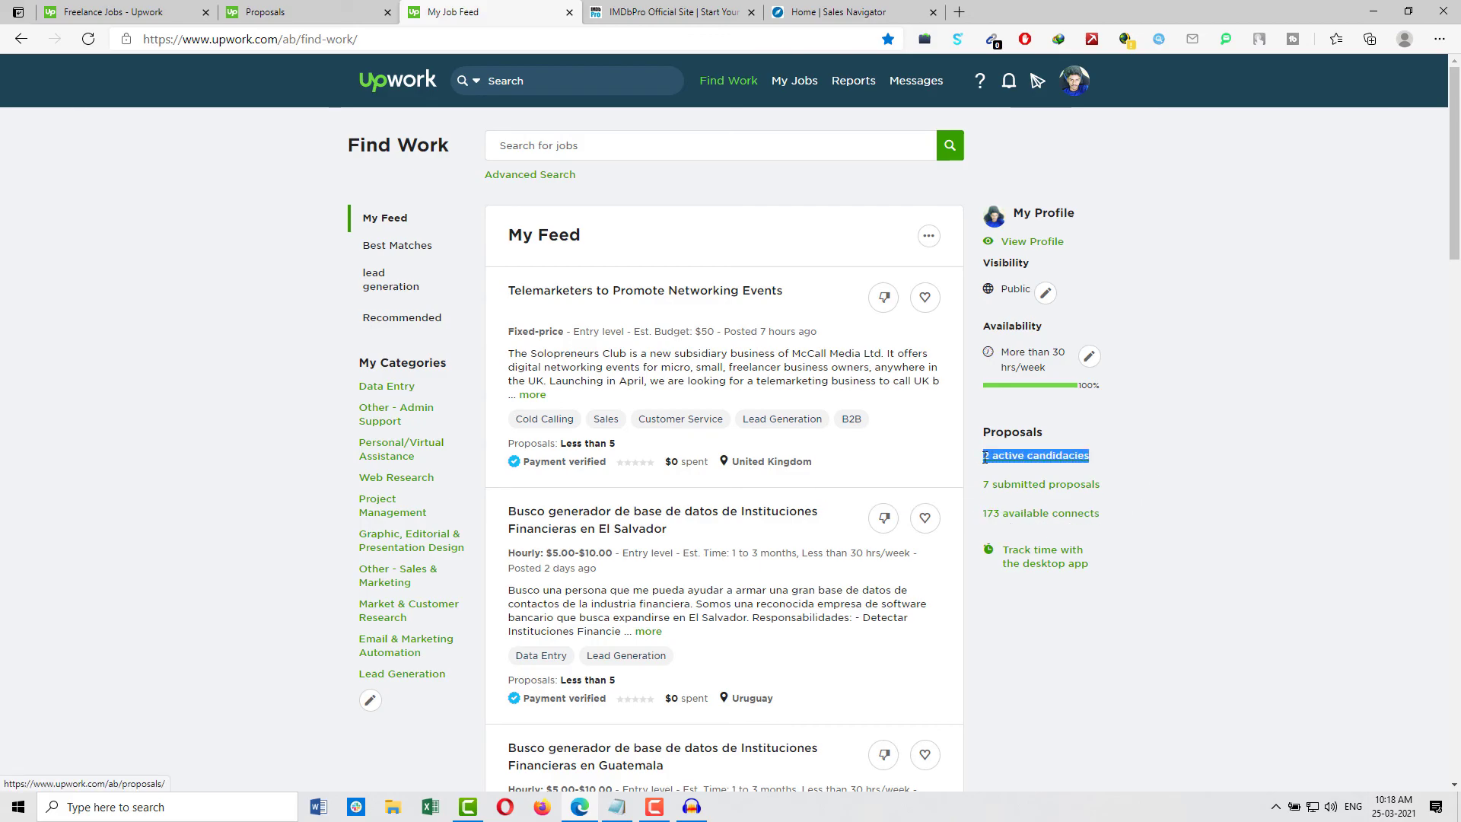
left_click(1150, 459)
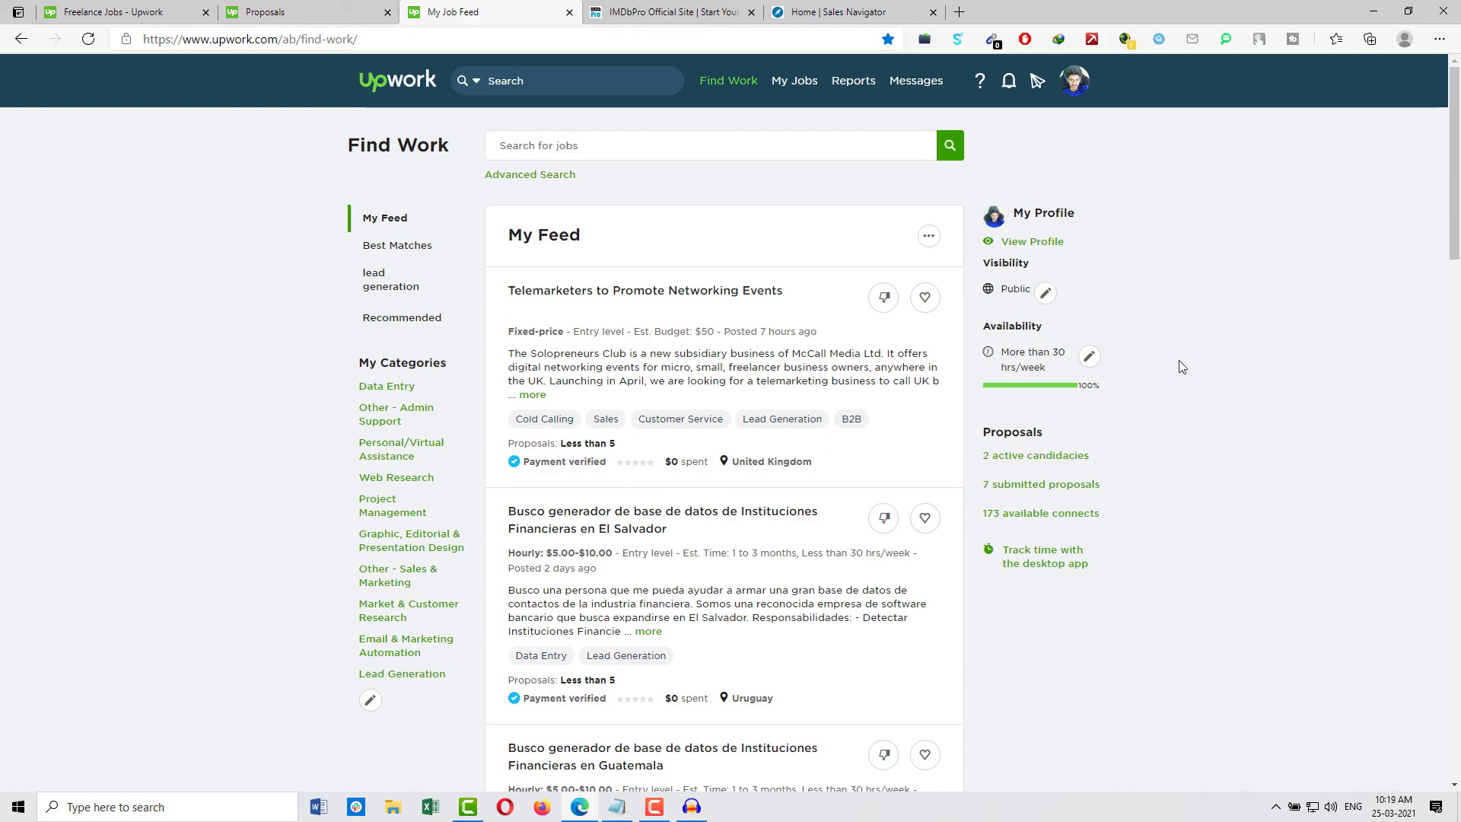